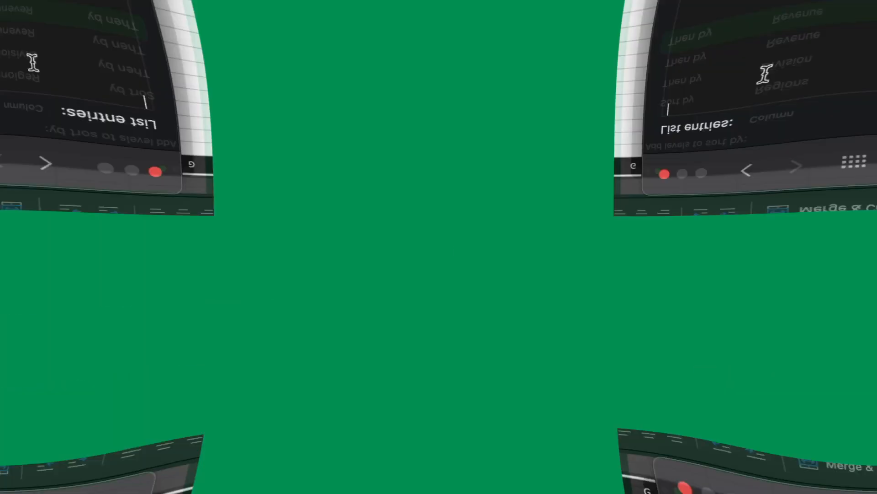
# - Create a custom list with the entries Game, Utility and Productivity
pyautogui.write('Game')
pyautogui.press('Return')
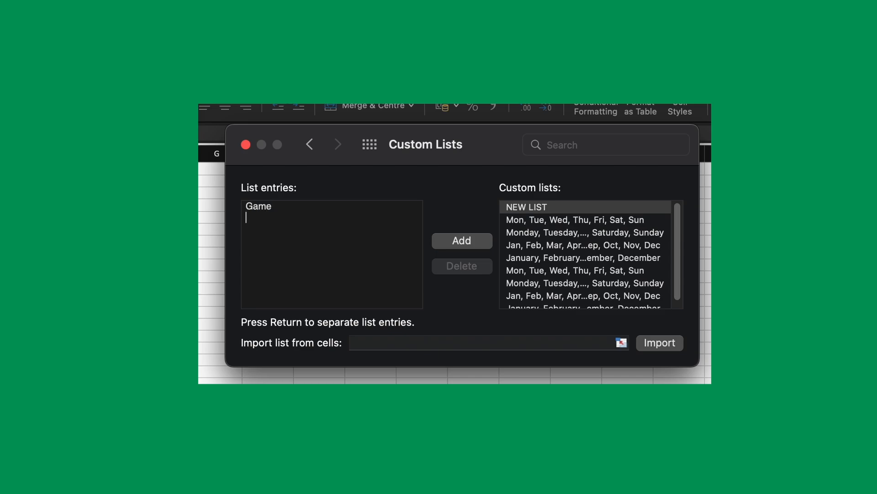
pyautogui.write('Utility')
pyautogui.press('Return')
pyautogui.write('Productivity')
pyautogui.click(470, 242)
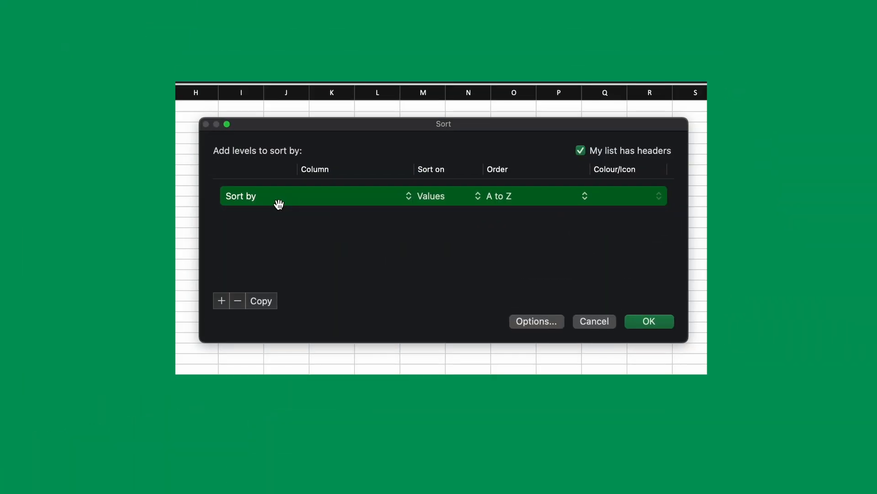
# - Set the first sort level's column to Regions and add a second sort level by Division
pyautogui.click(337, 202)
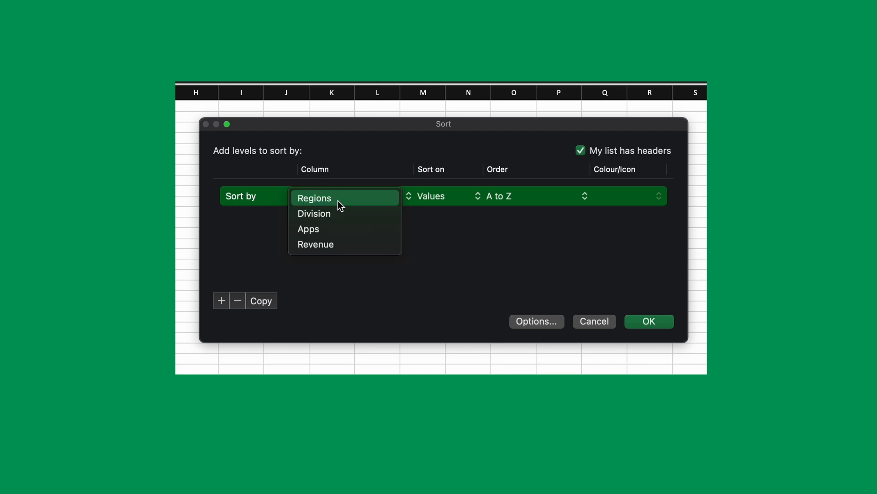
pyautogui.click(321, 247)
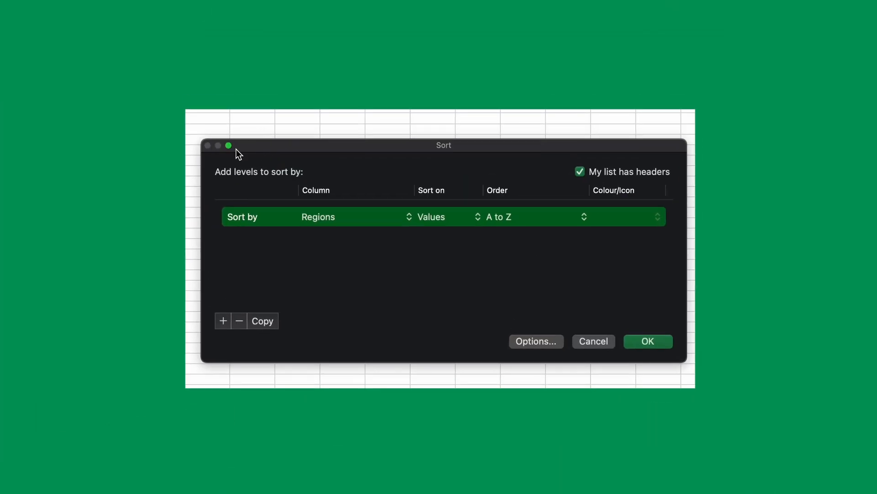
pyautogui.click(224, 321)
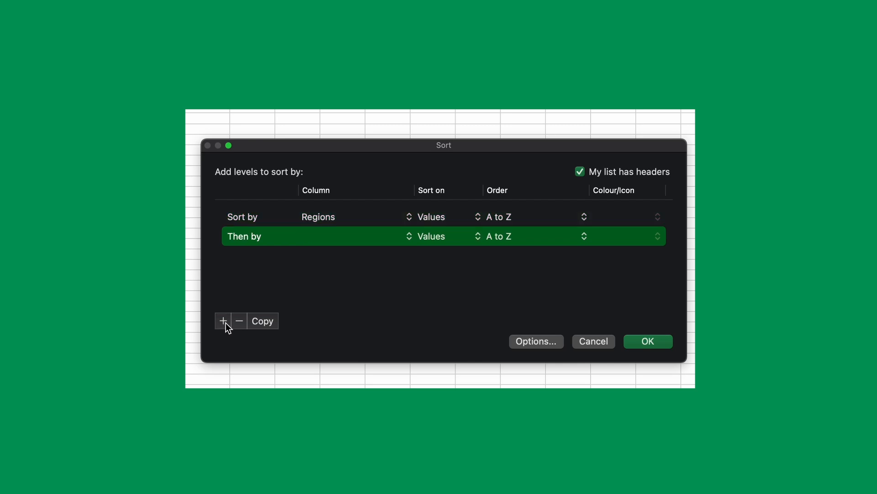
pyautogui.click(328, 242)
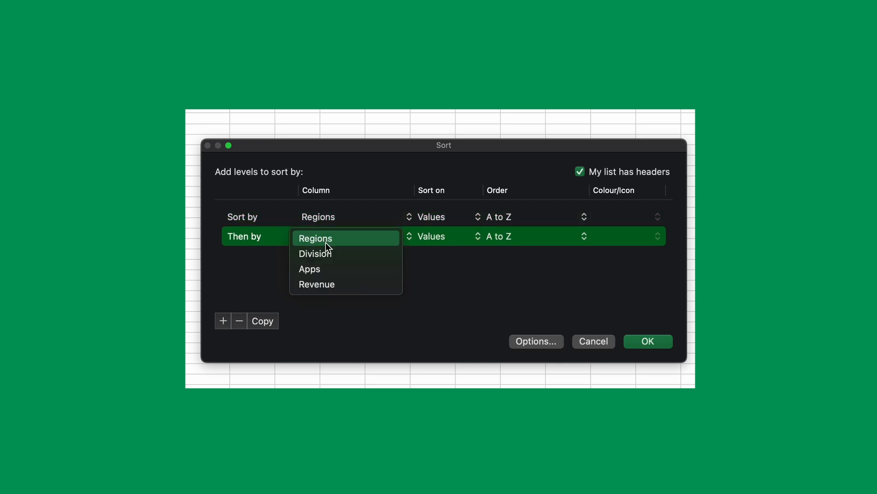
pyautogui.click(326, 254)
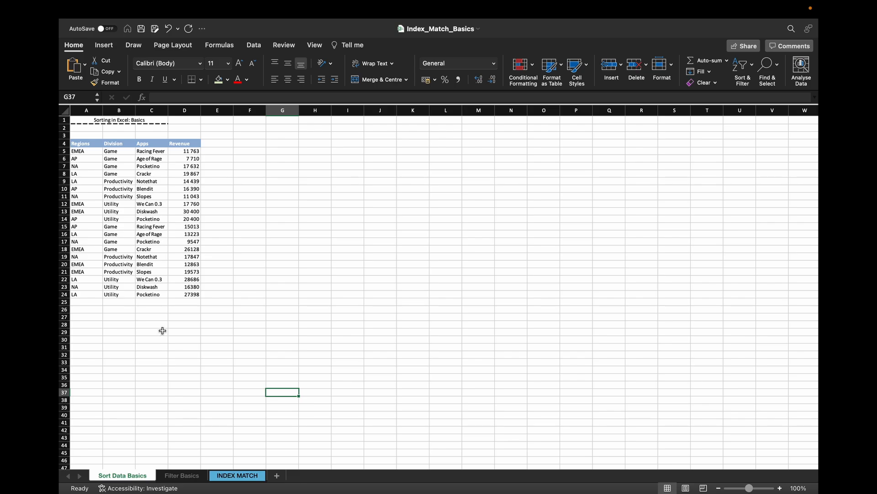
# - Sort the table by the Revenue column from largest to smallest
pyautogui.click(187, 186)
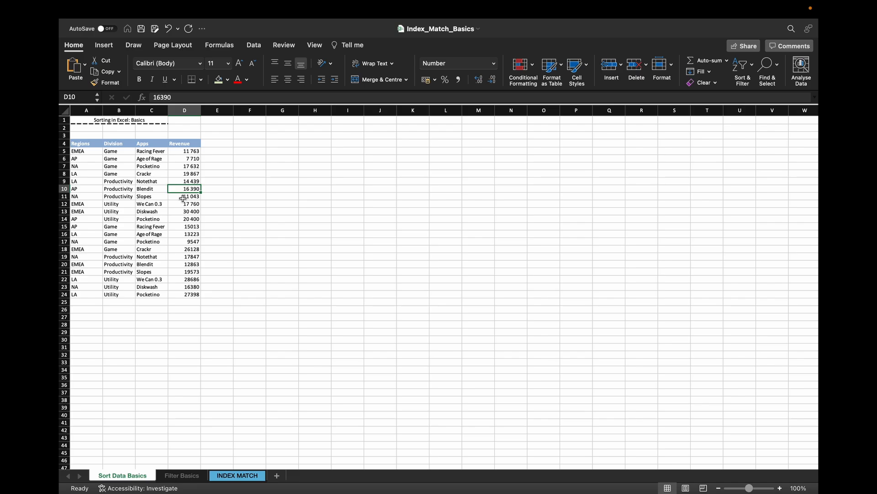
pyautogui.rightClick(186, 188)
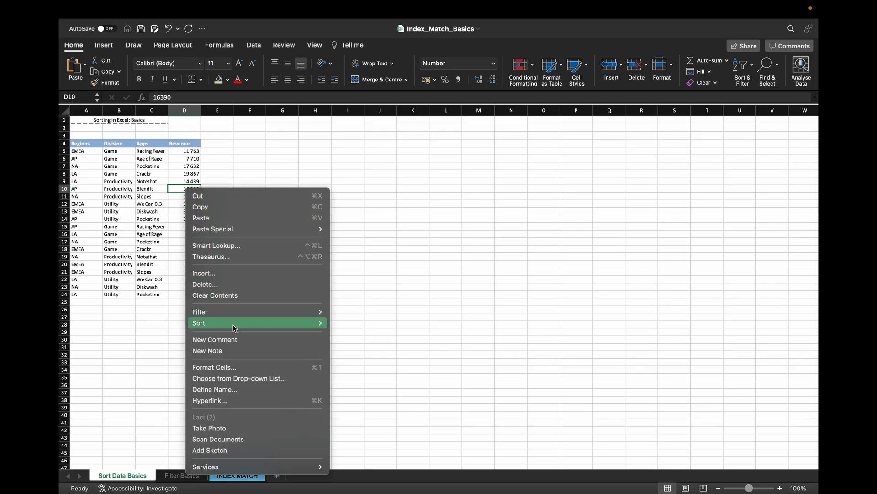
pyautogui.moveTo(234, 326)
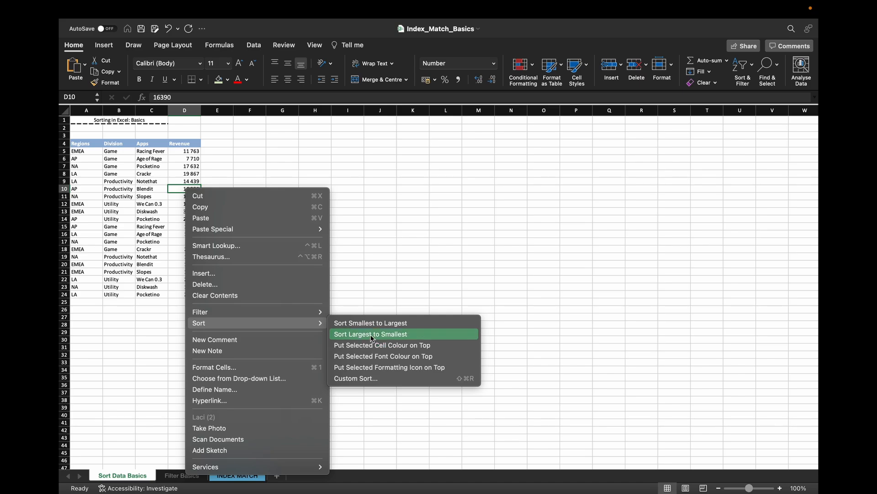
pyautogui.click(371, 335)
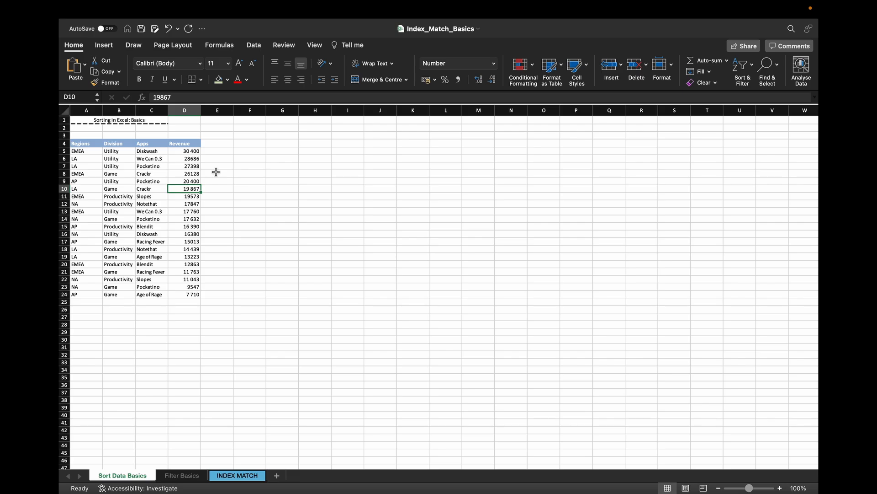
# - Select the whole data region from a cell in the Apps column to check its extent, and clear the selection
pyautogui.click(151, 191)
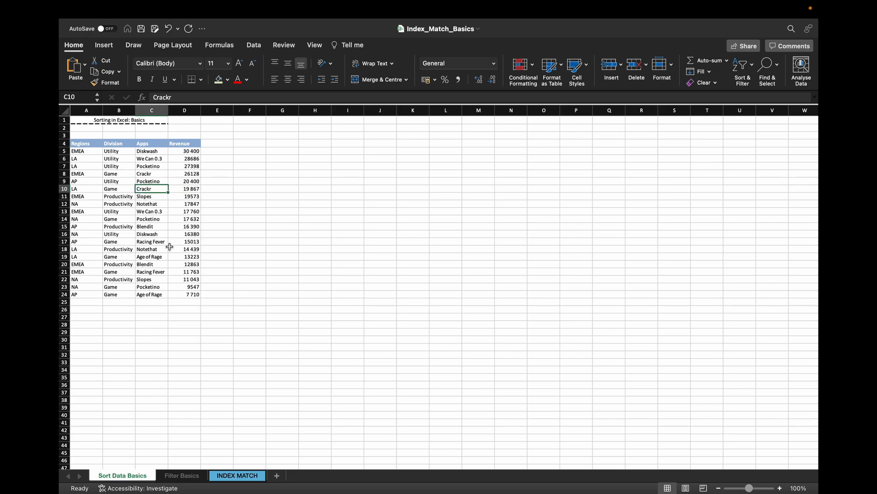
pyautogui.hotkey('ctrl', 'a')
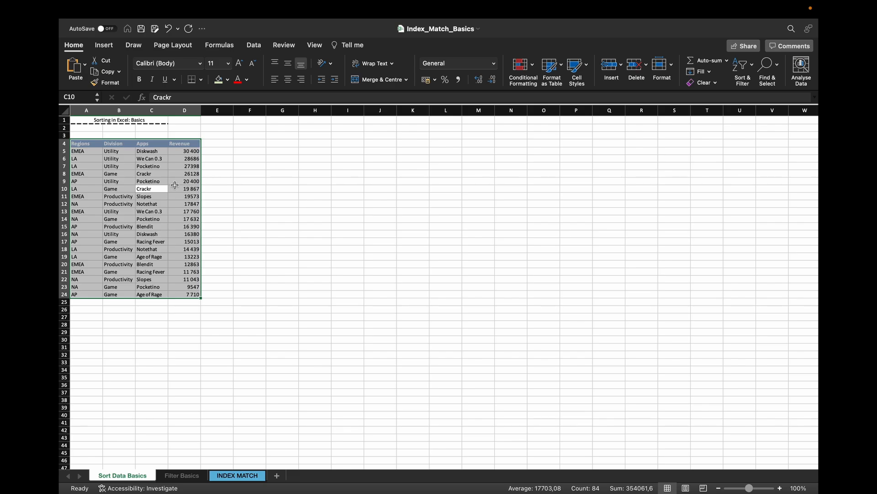
pyautogui.click(152, 174)
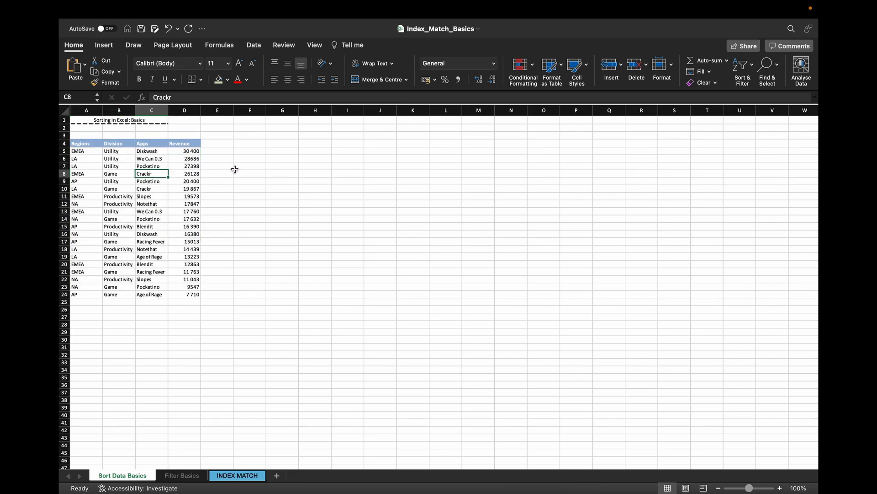
# - Sort the table by the Regions column from A to Z
pyautogui.click(86, 158)
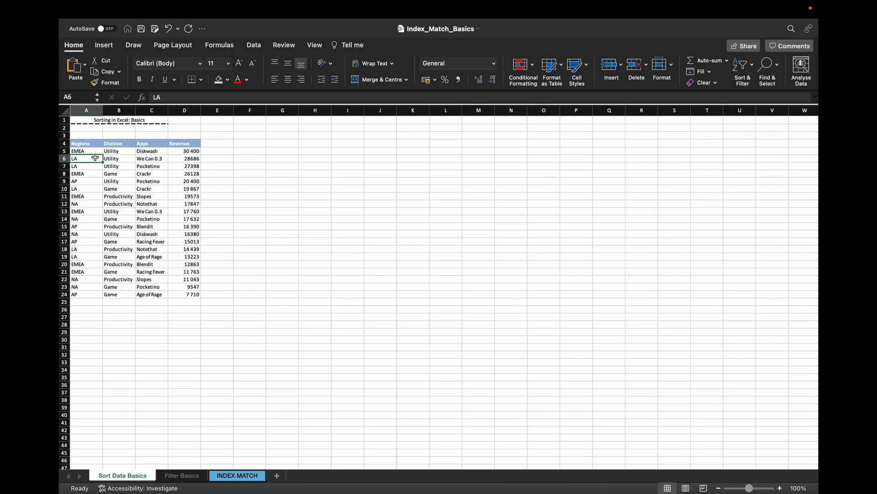
pyautogui.rightClick(94, 156)
pyautogui.moveTo(190, 310)
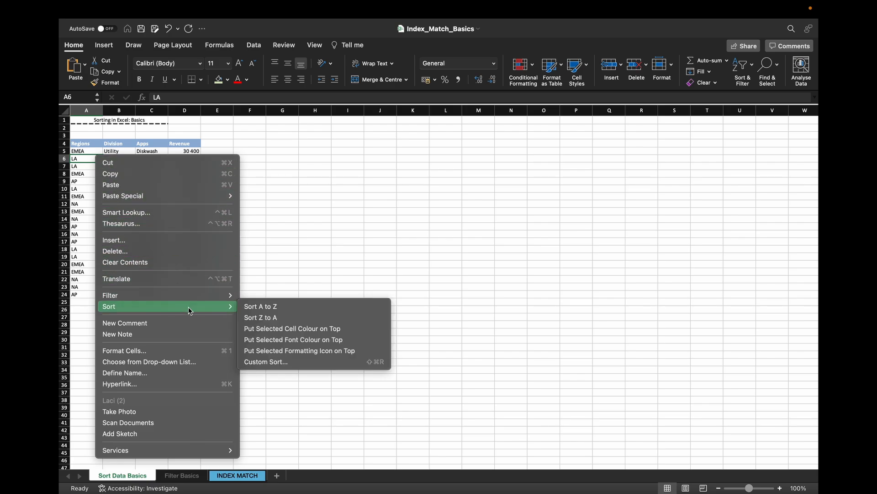
pyautogui.click(308, 307)
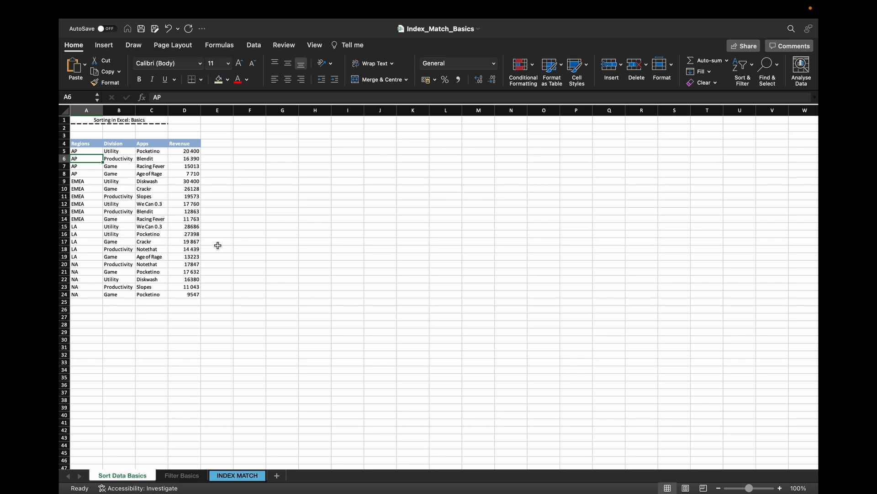
# - Enter "something" in cell E10, directly beside the Revenue column
pyautogui.click(216, 188)
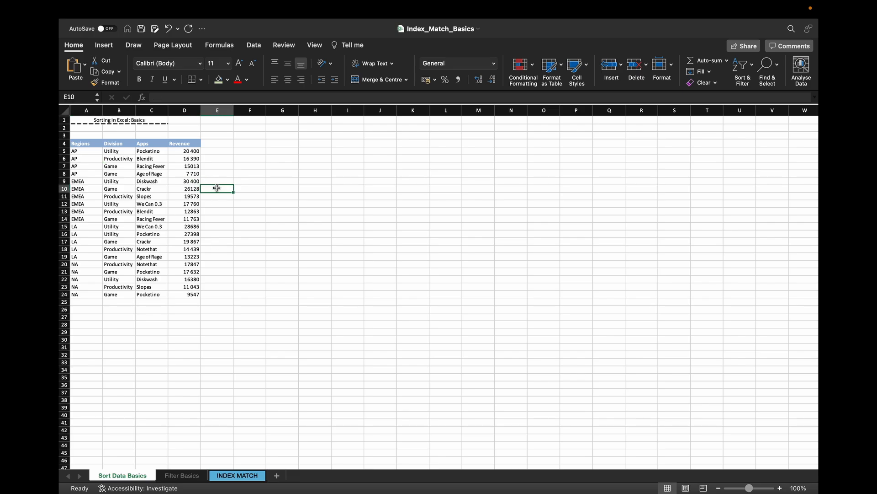
pyautogui.write('something')
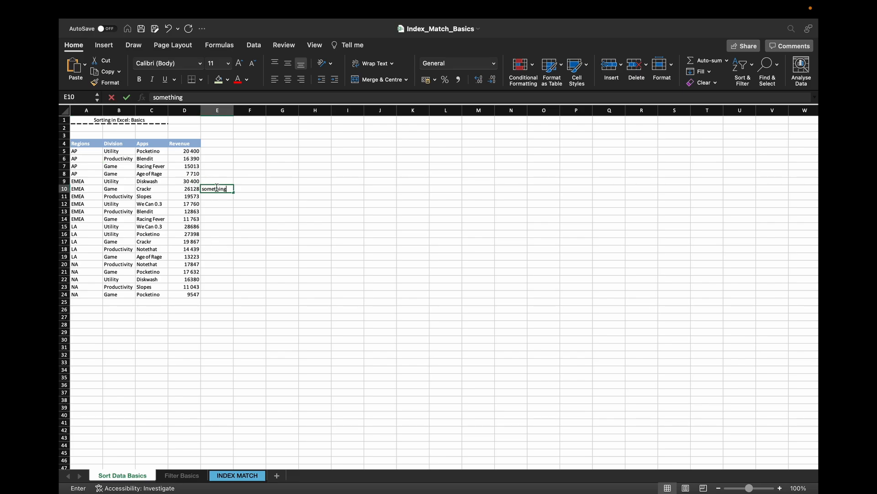
pyautogui.press('Return')
# - Copy the text in cell E10 to cell E16 and end copy mode
pyautogui.click(216, 188)
pyautogui.hotkey('ctrl', 'c')
pyautogui.press('Down')
pyautogui.press('Down')
pyautogui.press('Down')
pyautogui.press('Down')
pyautogui.press('Down')
pyautogui.press('Down')
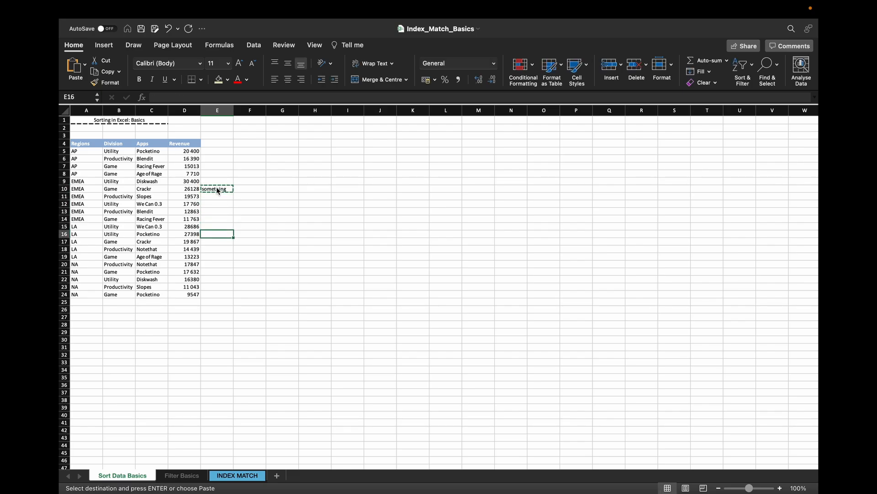
pyautogui.hotkey('ctrl', 'v')
pyautogui.click(279, 213)
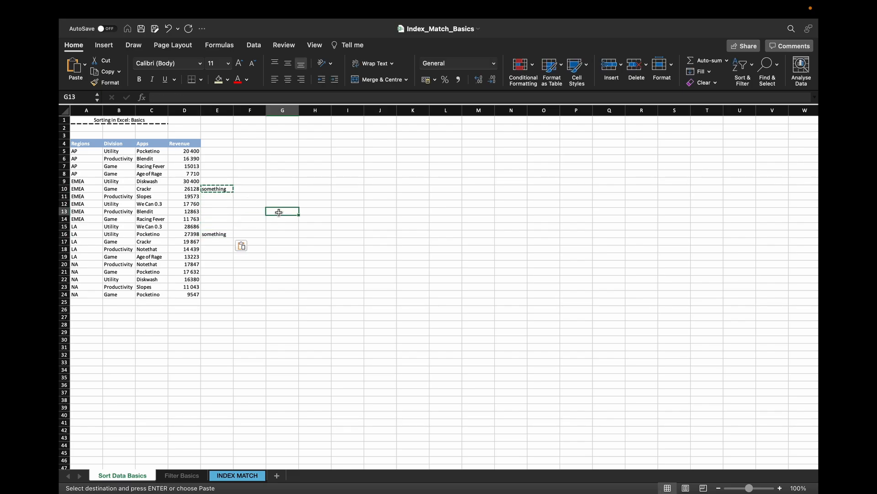
pyautogui.press('Escape')
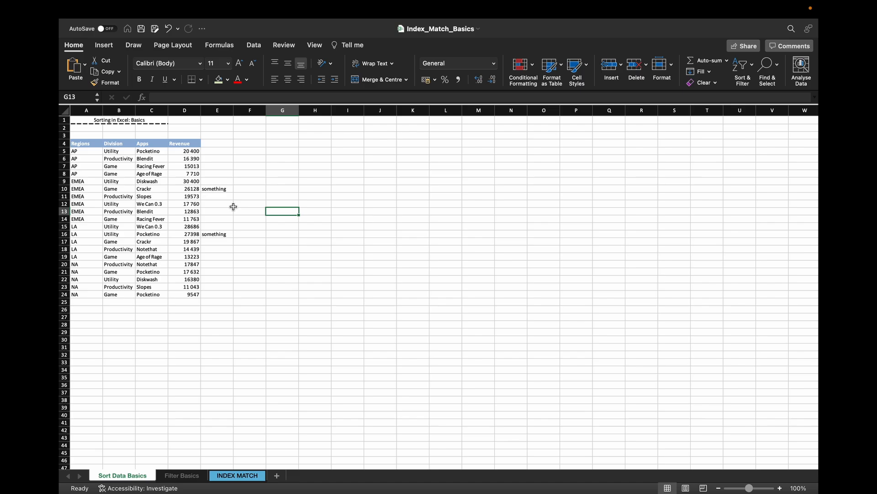
# - Select the whole data region to check whether it includes column E, and clear the selection
pyautogui.click(170, 204)
pyautogui.hotkey('ctrl', 'a')
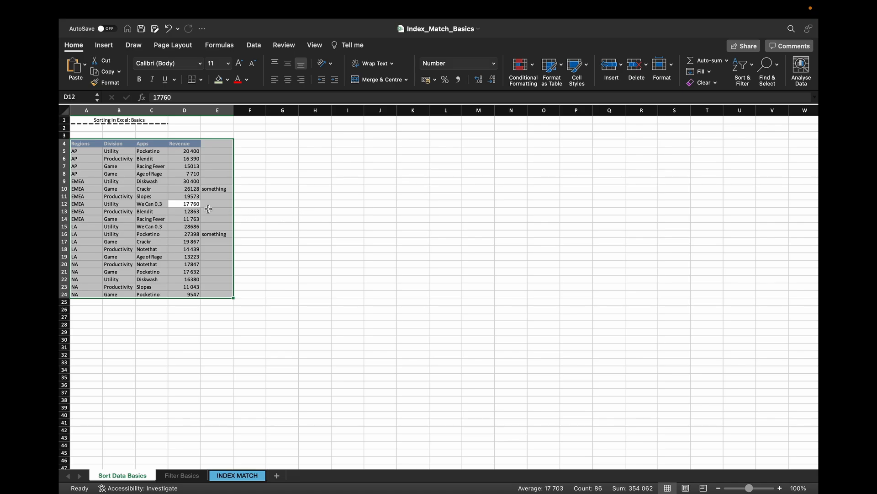
pyautogui.click(164, 204)
# - Sort the extended table by the Revenue column from smallest to largest
pyautogui.click(182, 187)
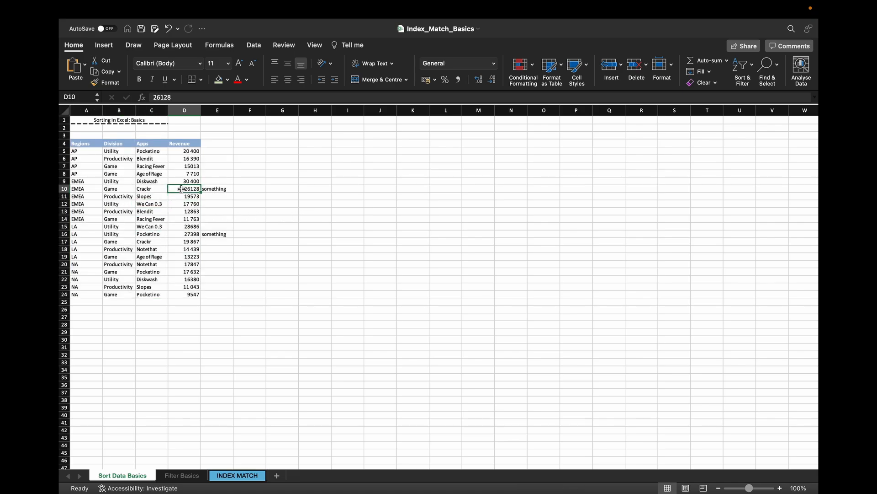
pyautogui.rightClick(182, 188)
pyautogui.moveTo(242, 322)
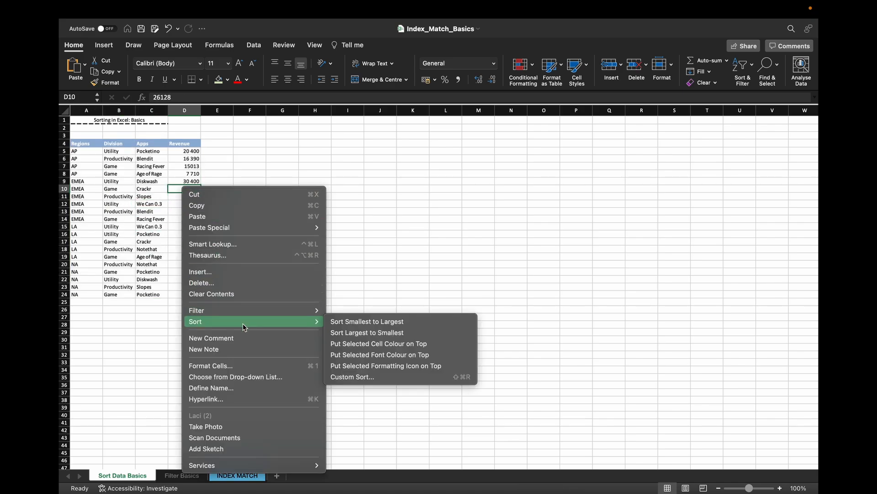
pyautogui.click(345, 322)
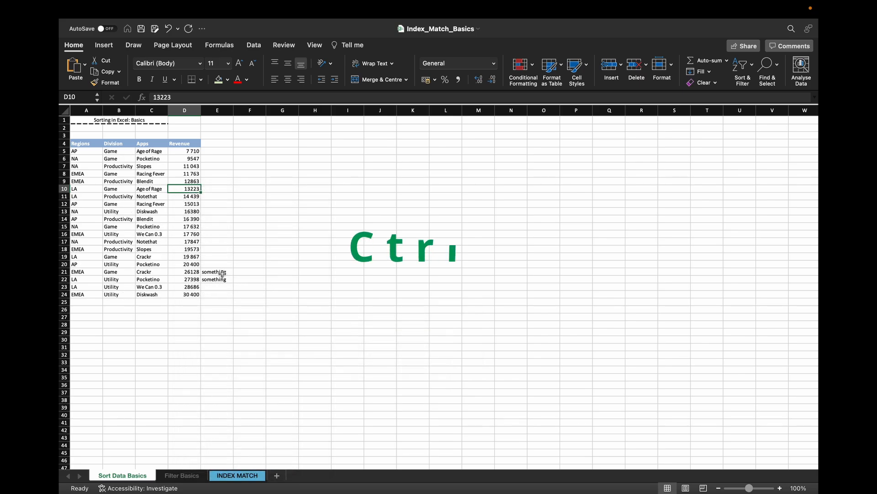
# - Undo the Revenue and Regions sorts and the entries in column E to restore the table's original row order
pyautogui.hotkey('ctrl', 'z')
pyautogui.press('super+z')
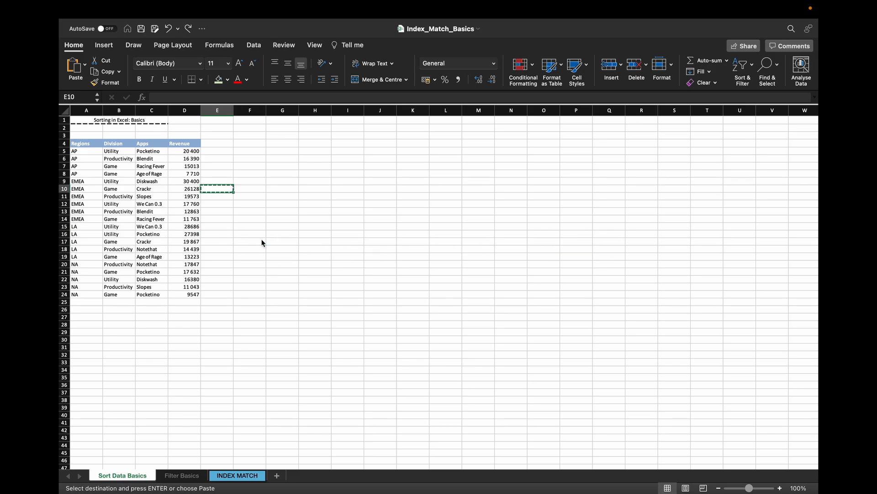
pyautogui.press('super+z')
pyautogui.press('super+z')
pyautogui.click(259, 241)
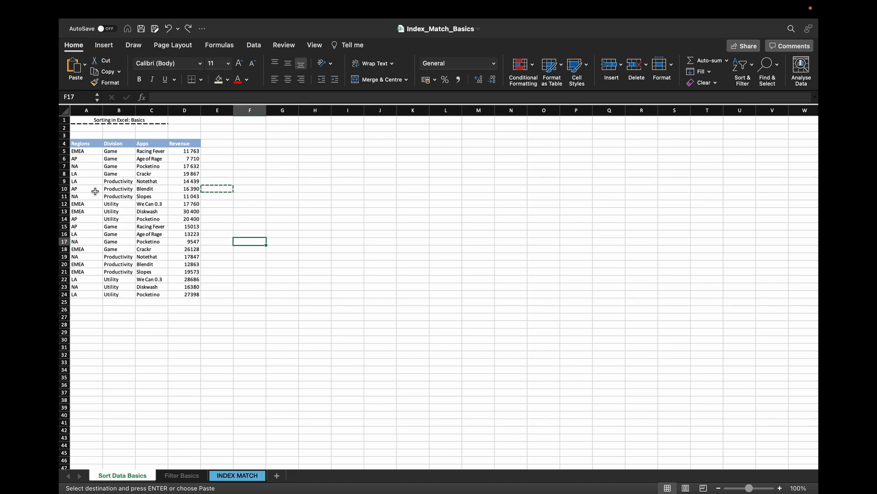
# - Select the table range A4:D24, including its headers, and open the Custom Sort dialog for it
pyautogui.moveTo(76, 147); pyautogui.dragTo(194, 294)
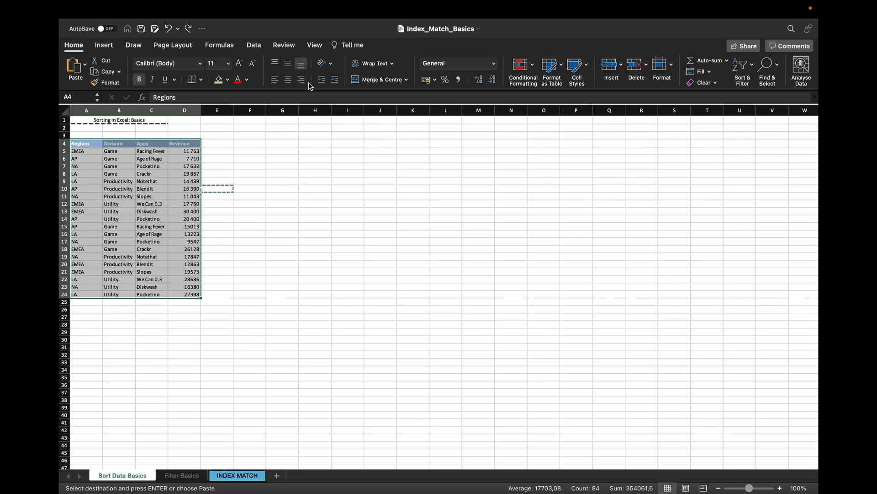
pyautogui.click(751, 68)
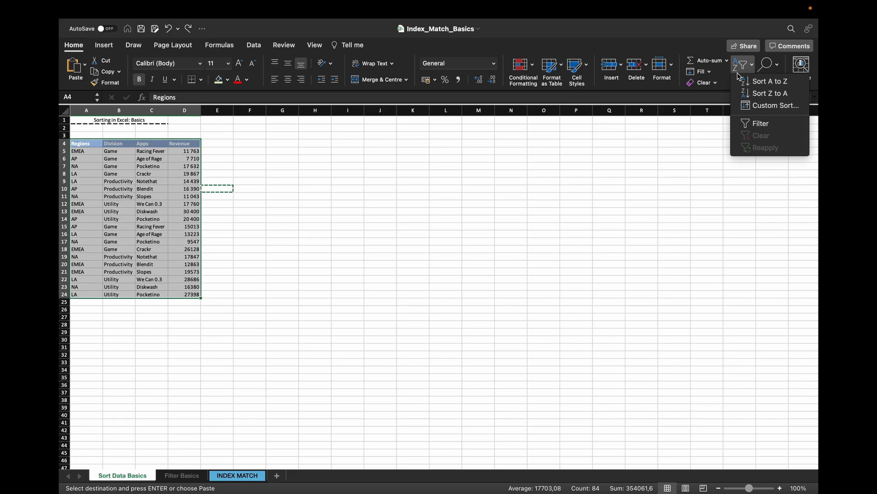
pyautogui.rightClick(144, 188)
pyautogui.moveTo(255, 342)
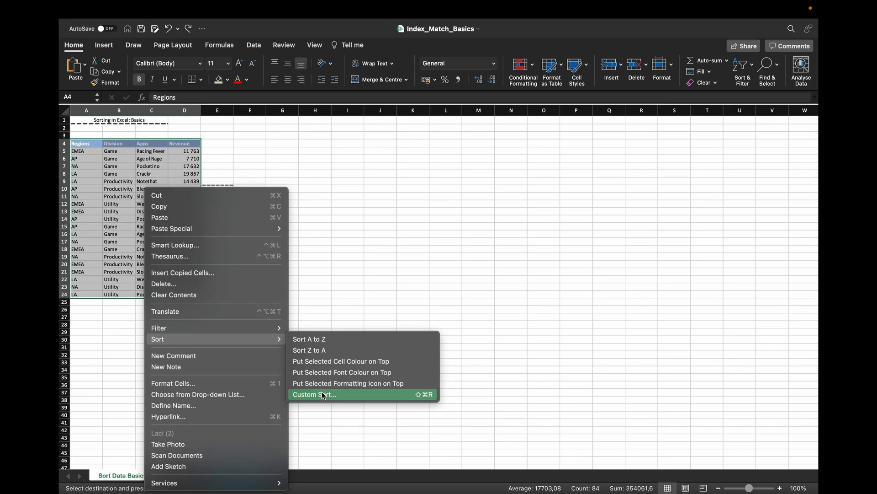
pyautogui.click(368, 395)
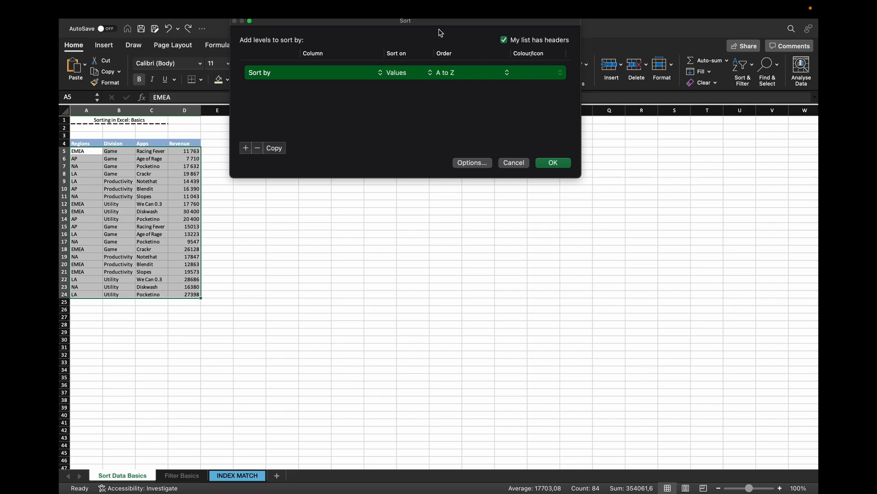
# - Move the Sort dialog clear of the table and set the first sort level's column to Revenue
pyautogui.moveTo(431, 22); pyautogui.dragTo(520, 134)
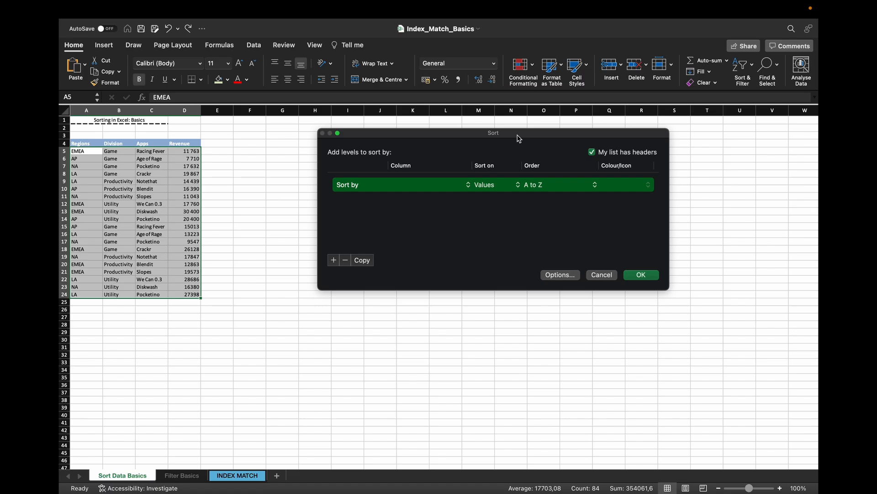
pyautogui.click(417, 189)
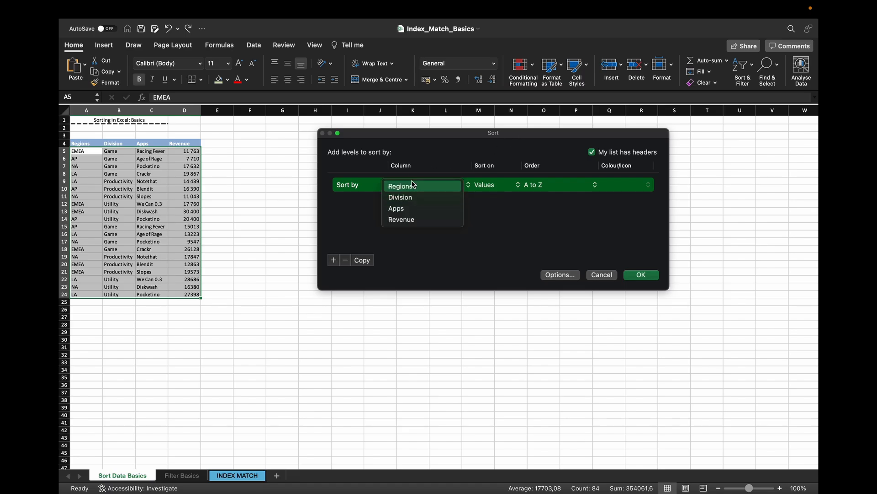
pyautogui.click(406, 224)
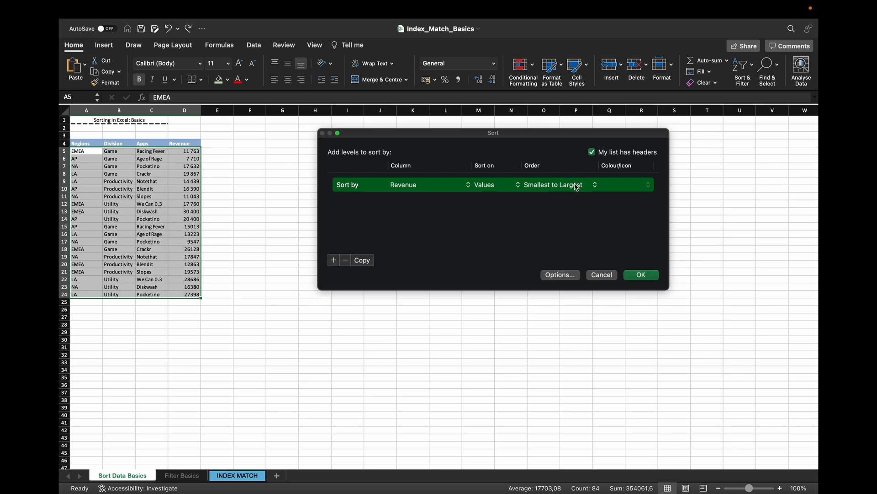
# - Apply the table sort by Revenue from smallest to largest
pyautogui.click(641, 275)
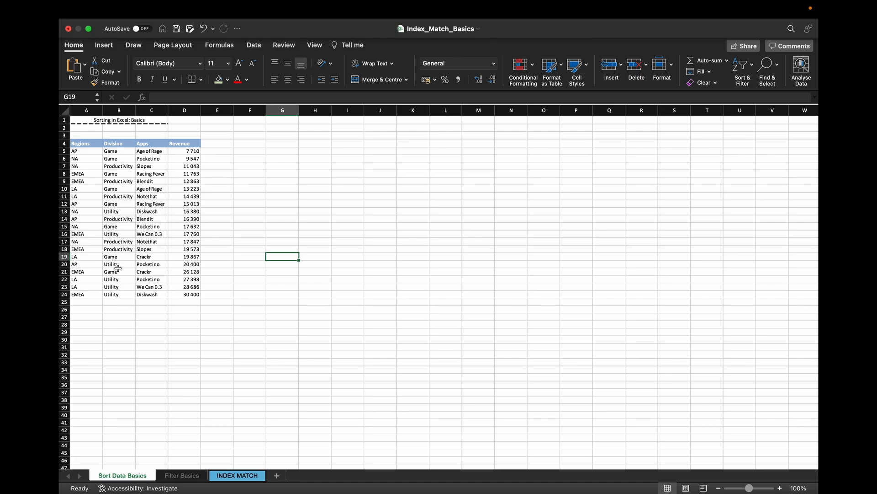
pyautogui.click(127, 198)
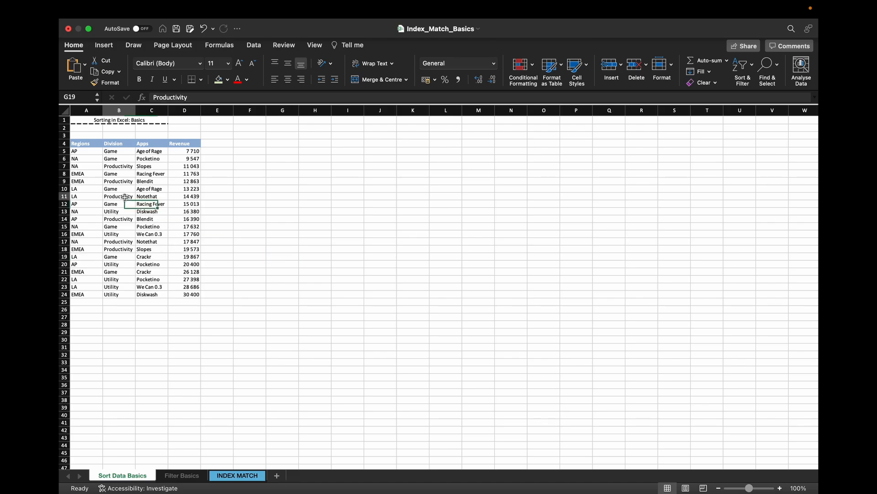
pyautogui.rightClick(125, 199)
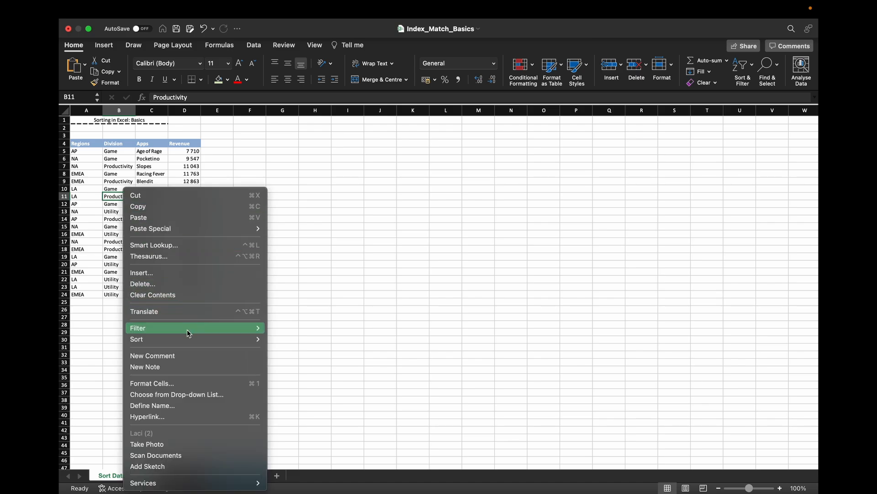
pyautogui.moveTo(192, 340)
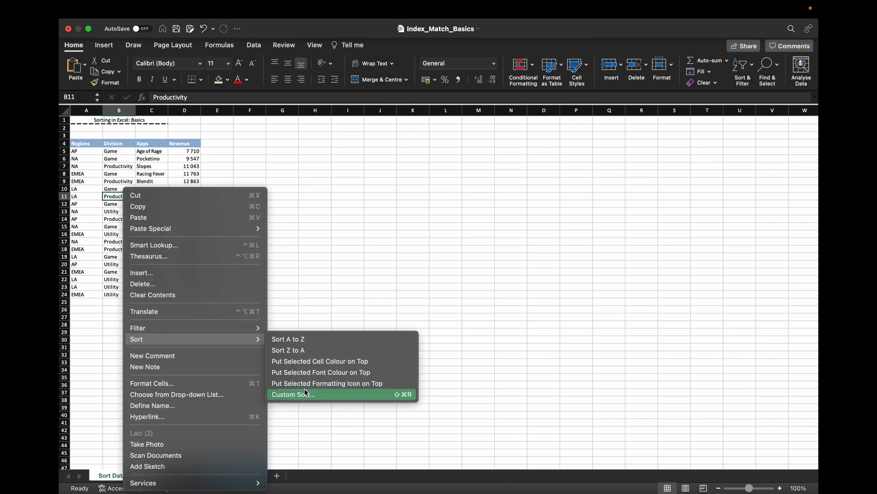
pyautogui.click(746, 86)
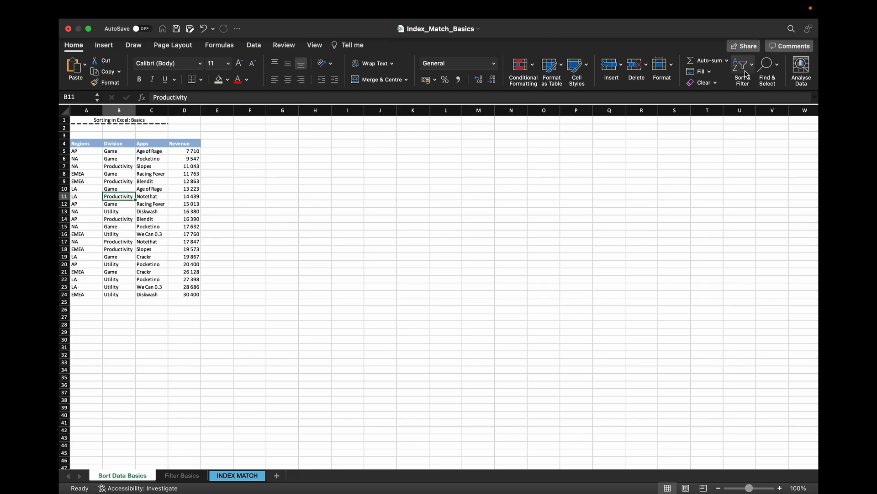
pyautogui.click(747, 82)
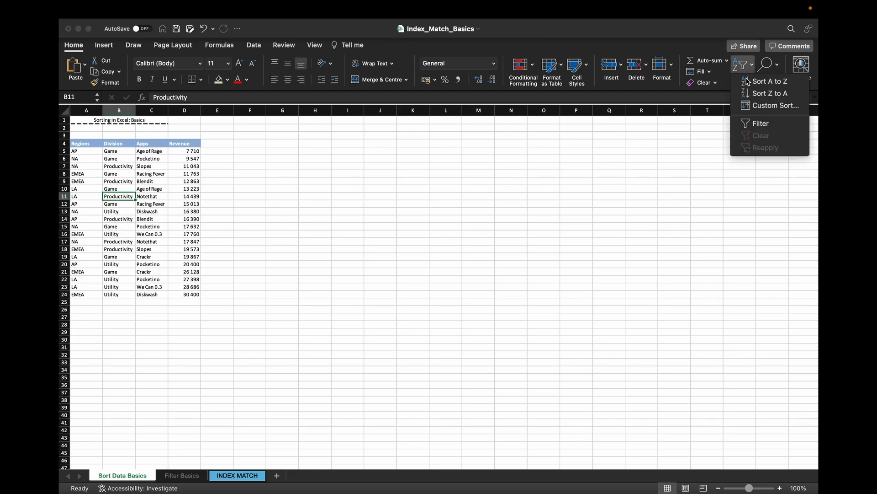
pyautogui.click(759, 107)
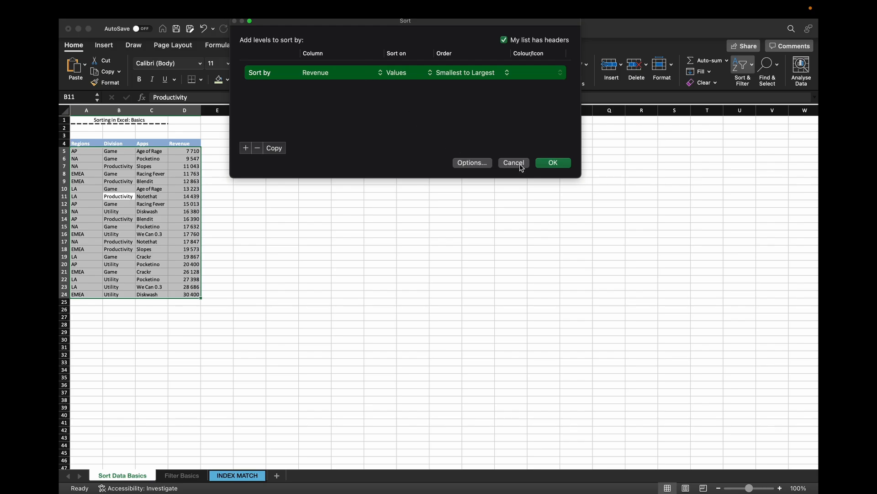
pyautogui.click(330, 73)
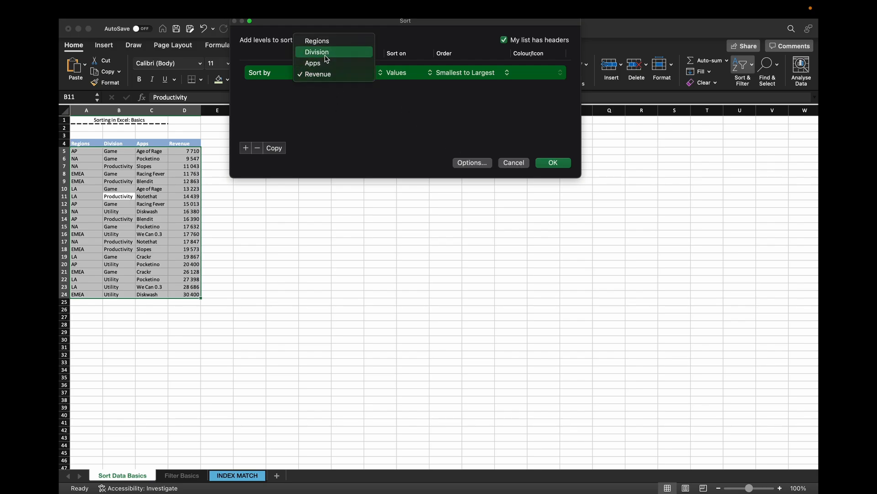
pyautogui.click(330, 52)
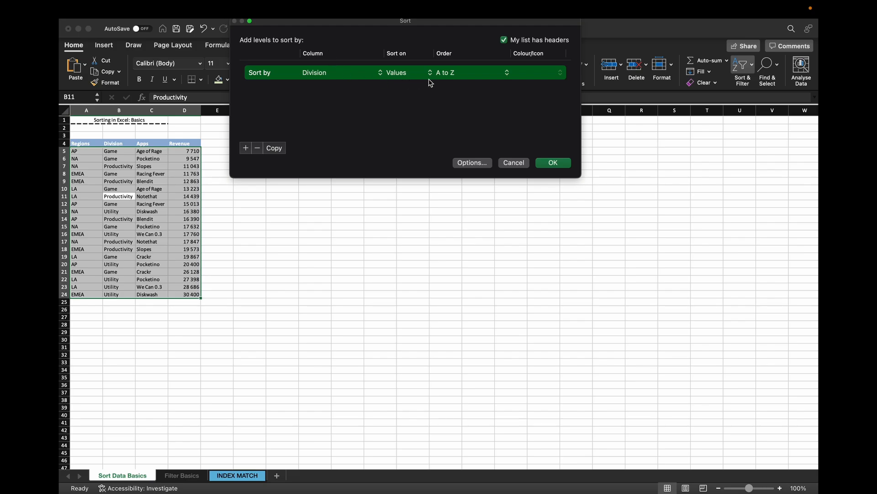
pyautogui.click(448, 75)
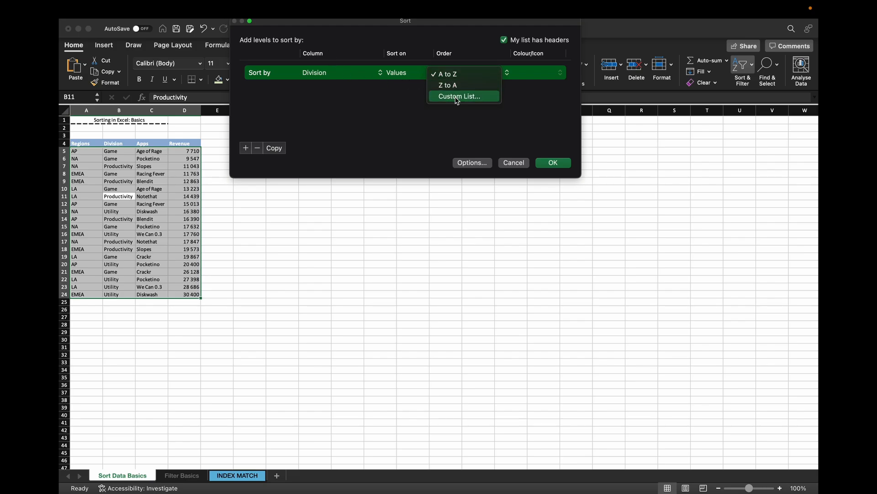
pyautogui.click(519, 165)
pyautogui.click(519, 165)
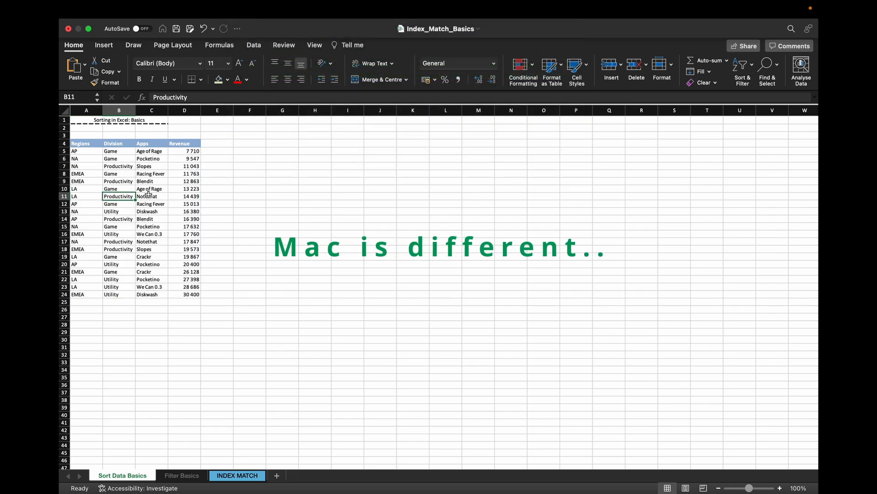
# - Add a new custom list with the entries Game, Utility, Productivity in the Excel preferences
pyautogui.press('Up')
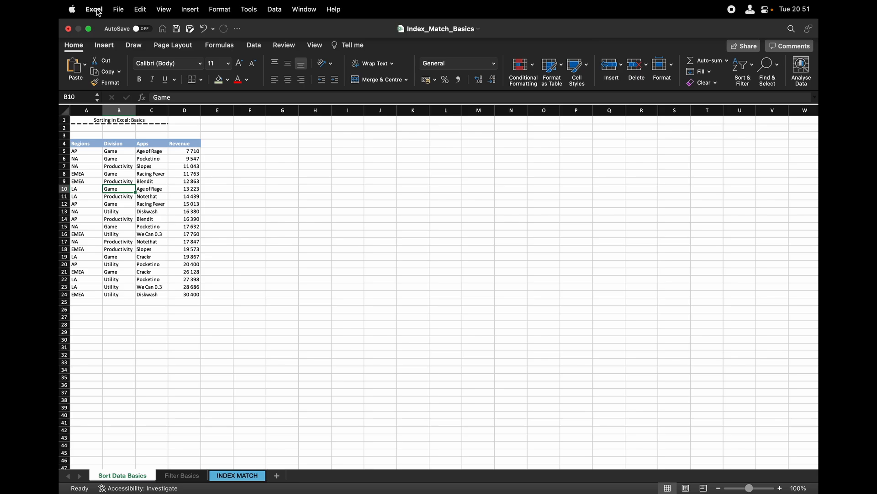
pyautogui.click(97, 10)
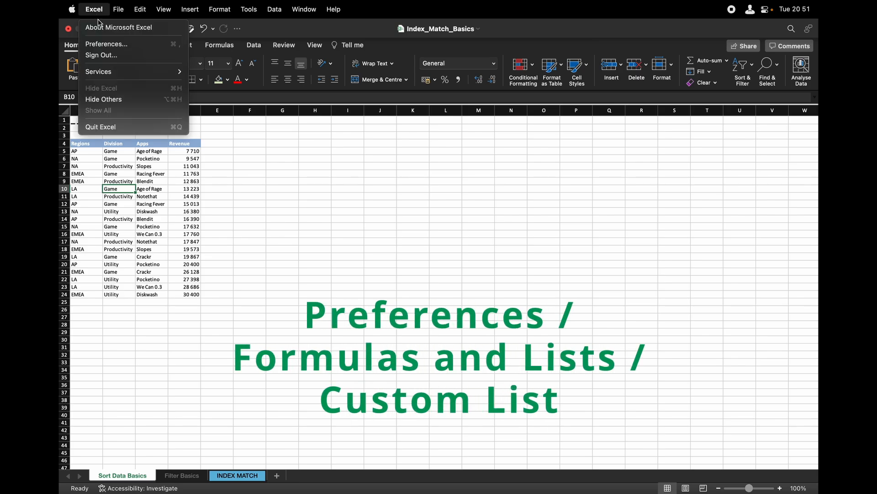
pyautogui.click(106, 45)
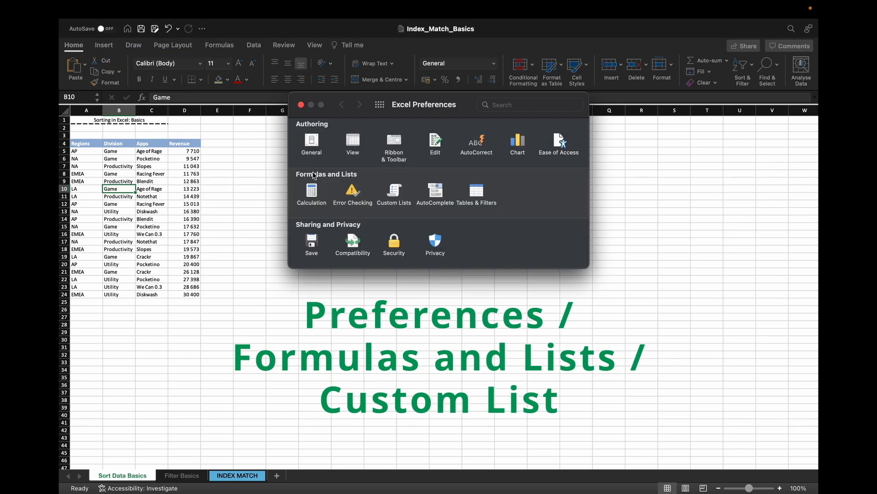
pyautogui.click(394, 191)
pyautogui.click(342, 156)
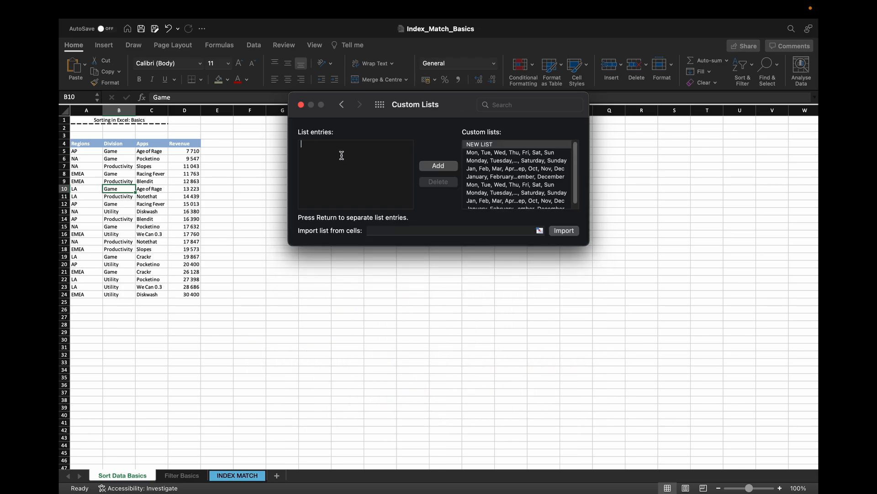
pyautogui.write('Game')
pyautogui.click(439, 166)
pyautogui.click(301, 104)
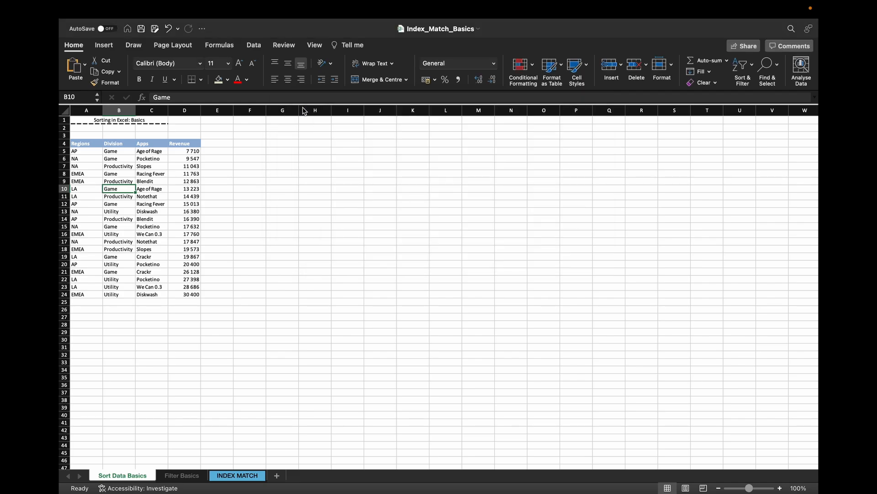
# - Open the Custom Sort dialog for the table and set the first sort level's column to Division
pyautogui.rightClick(120, 191)
pyautogui.moveTo(211, 332)
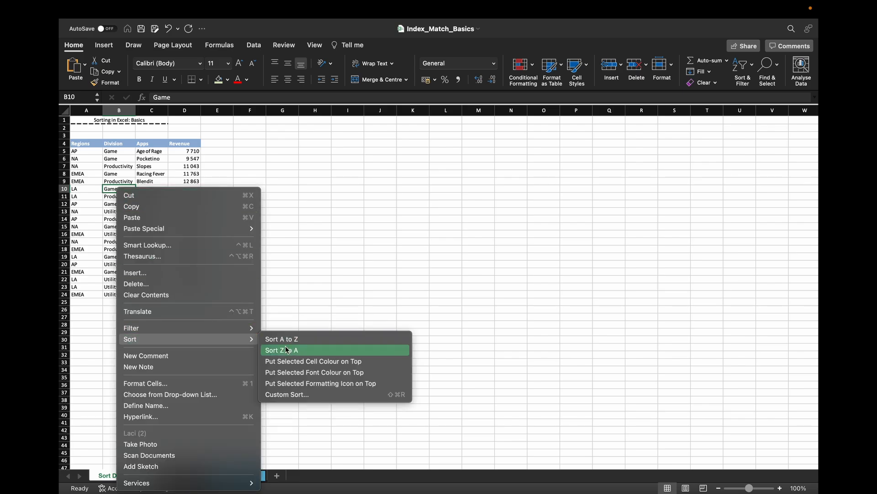
pyautogui.click(293, 393)
pyautogui.click(325, 74)
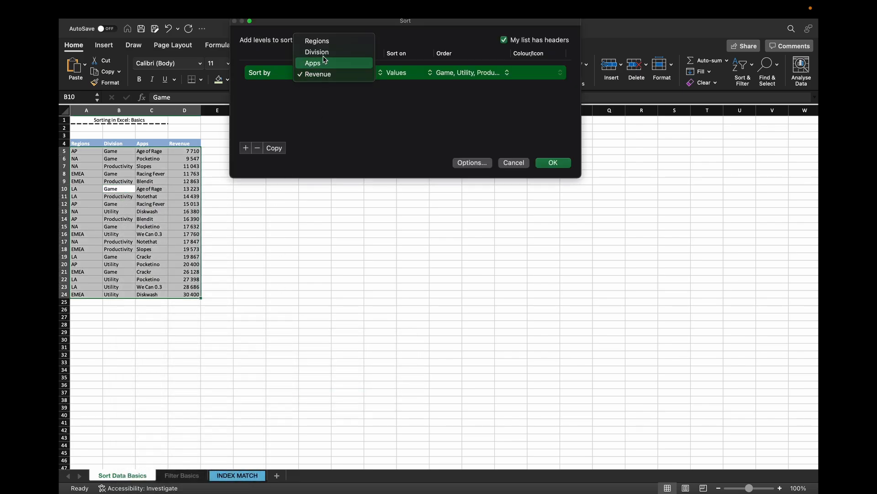
pyautogui.click(315, 54)
# - Order the Division level by the custom list Game, Utility, Productivity and apply the sort
pyautogui.click(447, 78)
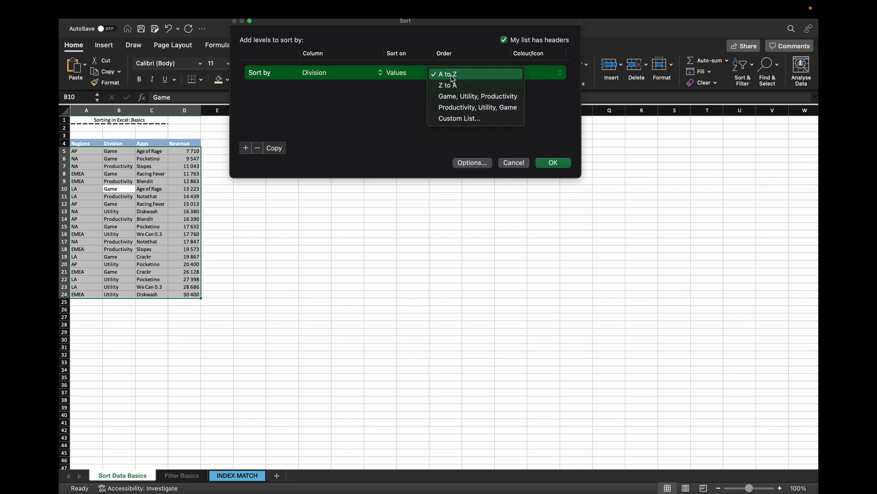
pyautogui.click(447, 118)
pyautogui.scroll(-2, 366, 100)
pyautogui.click(379, 106)
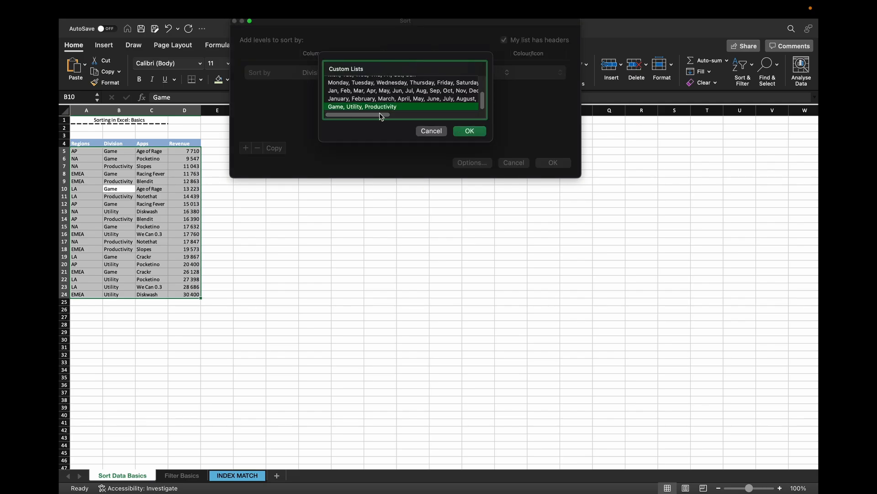
pyautogui.click(470, 132)
pyautogui.click(565, 167)
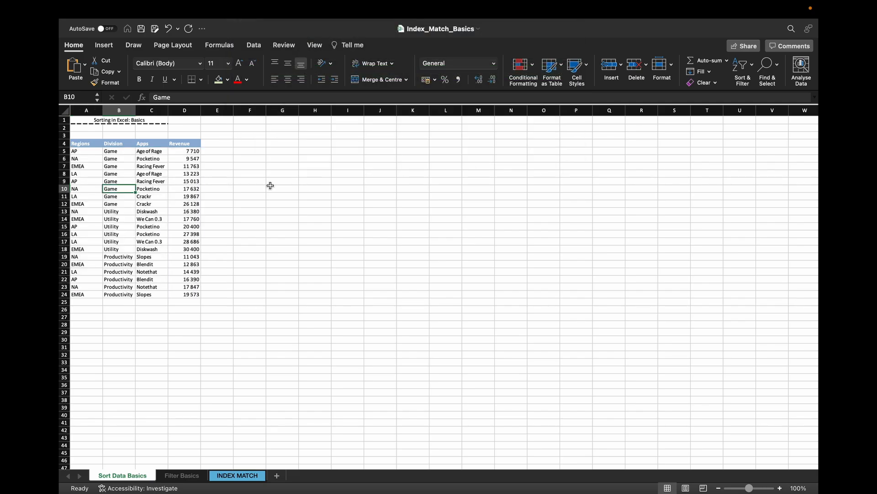
pyautogui.moveTo(112, 152); pyautogui.dragTo(124, 303)
pyautogui.click(246, 245)
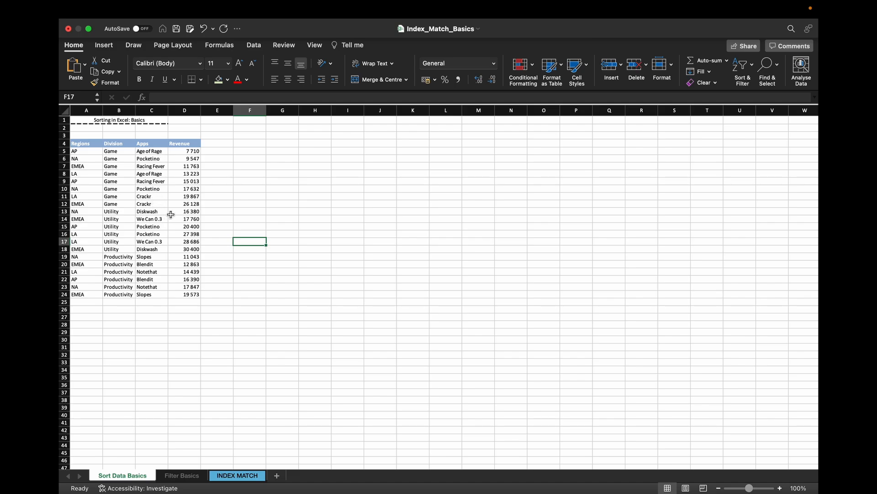
# - Reopen the Custom Sort dialog for the table, set the first level to Regions, and move the dialog toward the middle of the sheet
pyautogui.click(83, 196)
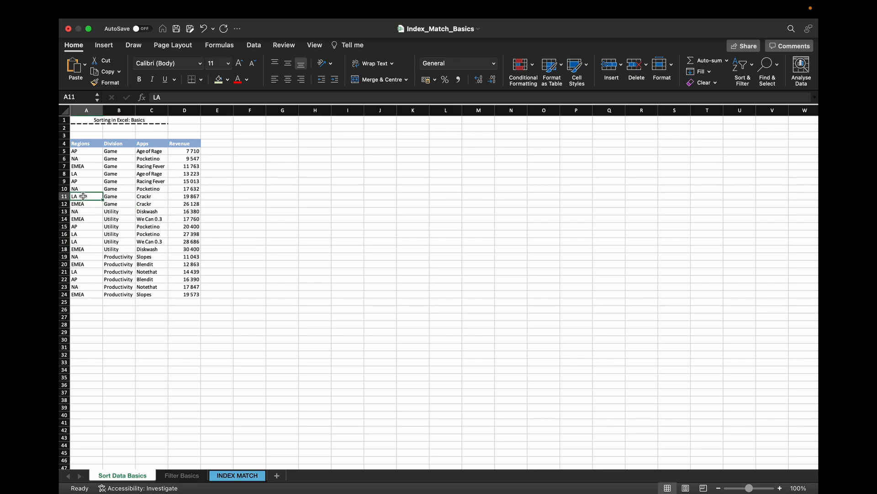
pyautogui.rightClick(83, 196)
pyautogui.moveTo(161, 338)
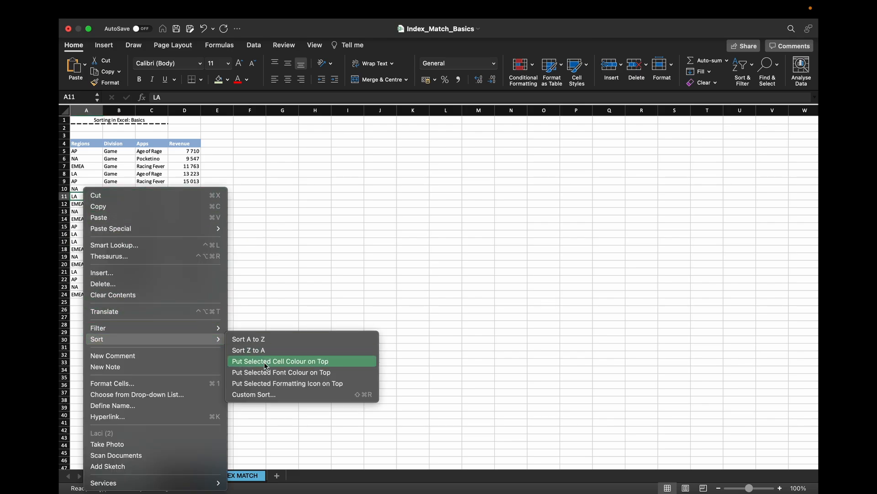
pyautogui.click(274, 397)
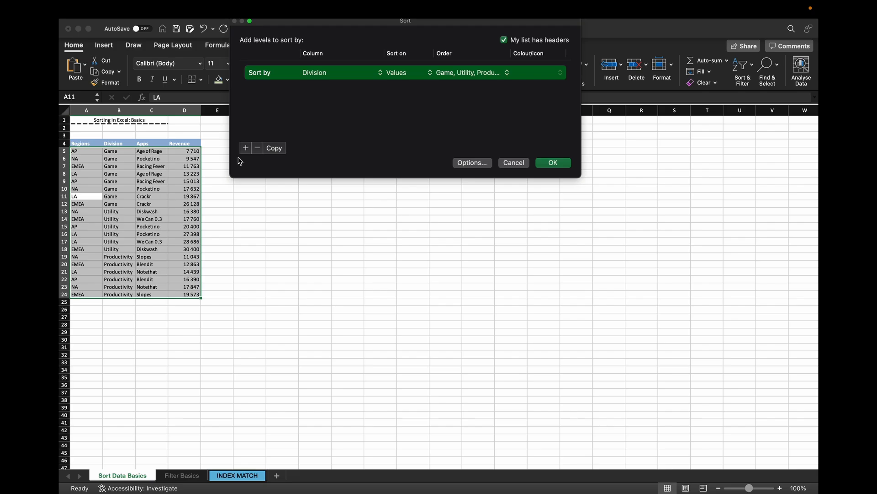
pyautogui.click(312, 75)
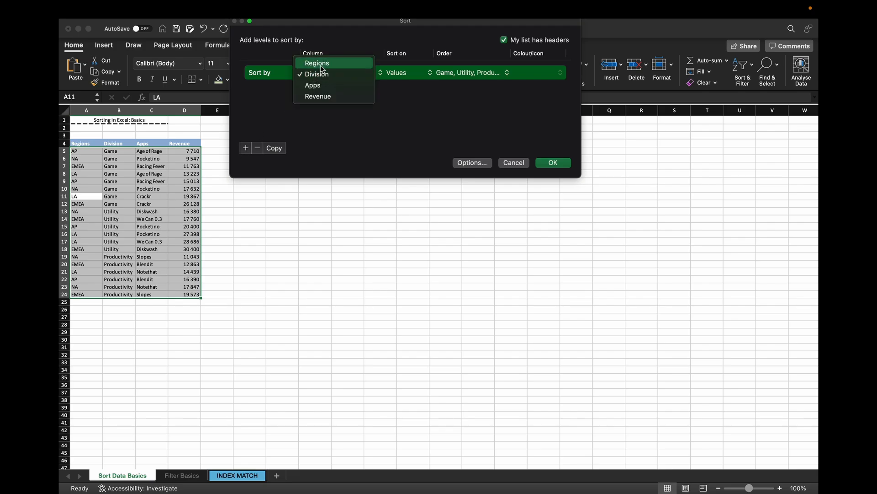
pyautogui.click(317, 63)
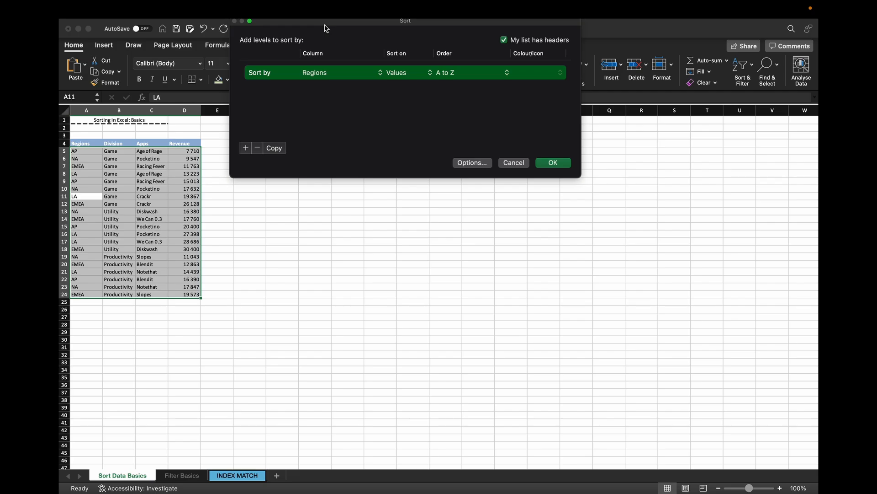
pyautogui.moveTo(327, 29); pyautogui.dragTo(342, 170)
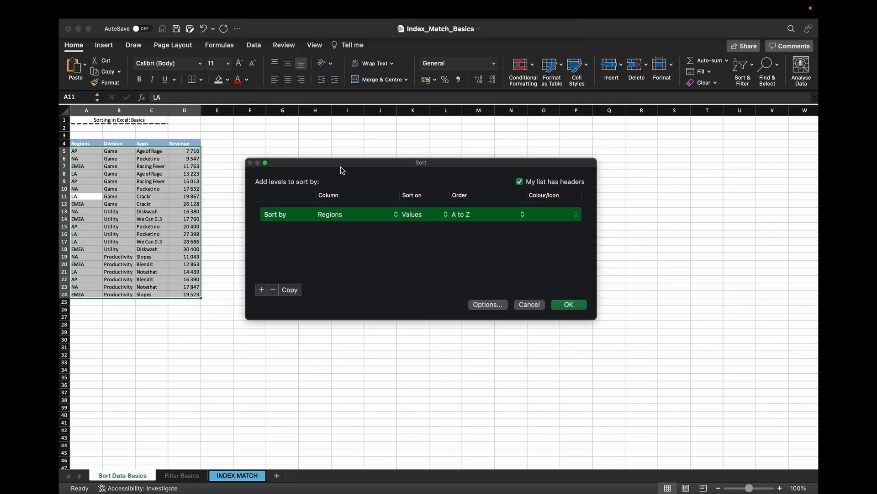
# - Add a second sort level on Division, ordered by the custom list Game, Utility, Productivity
pyautogui.click(261, 289)
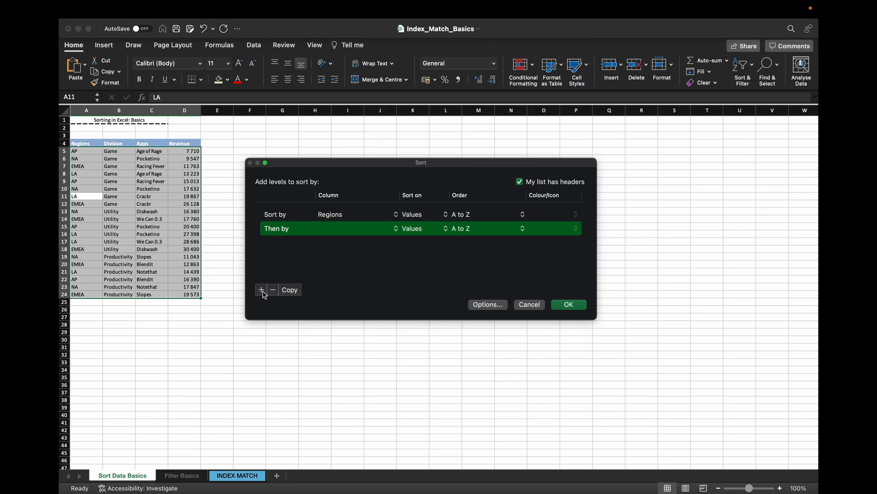
pyautogui.click(336, 233)
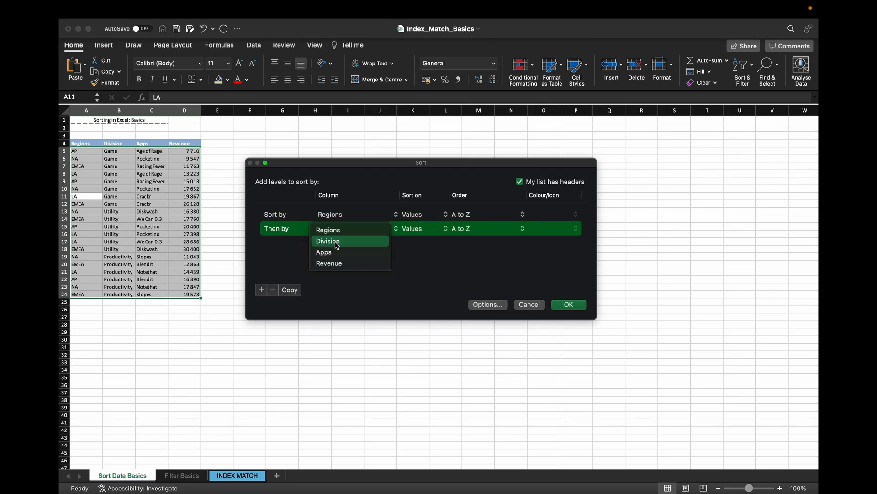
pyautogui.click(337, 242)
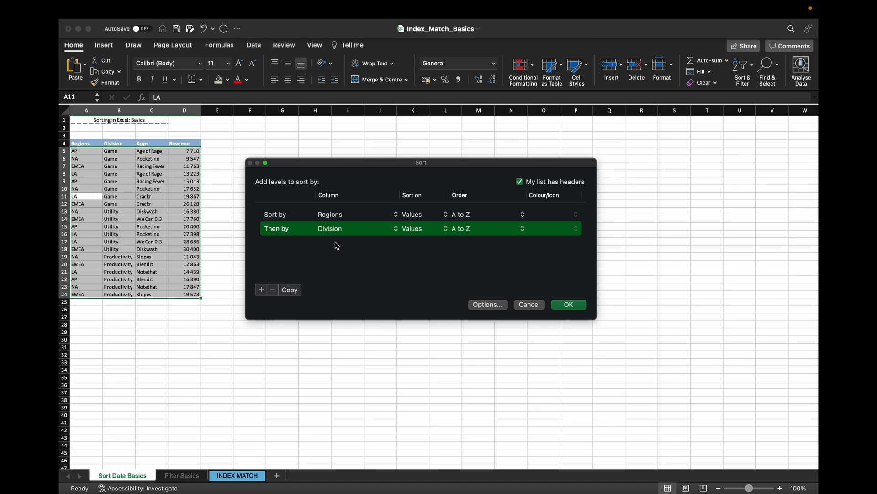
pyautogui.click(456, 235)
pyautogui.click(471, 251)
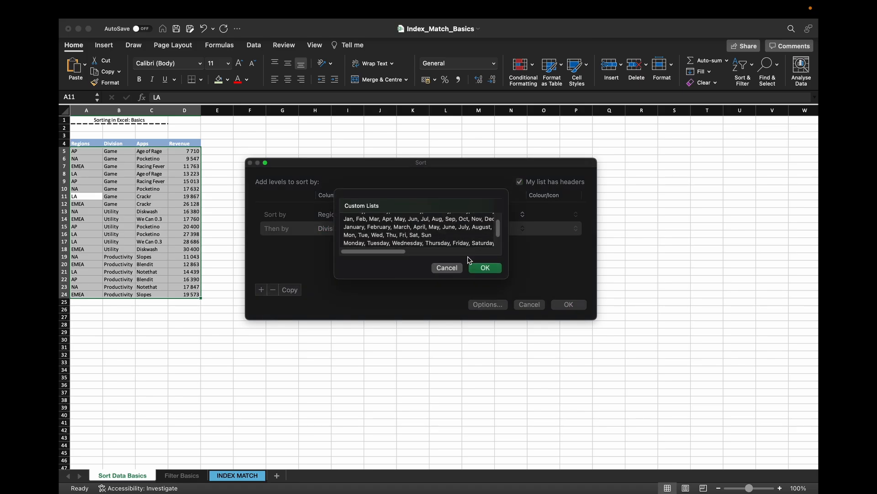
pyautogui.click(384, 248)
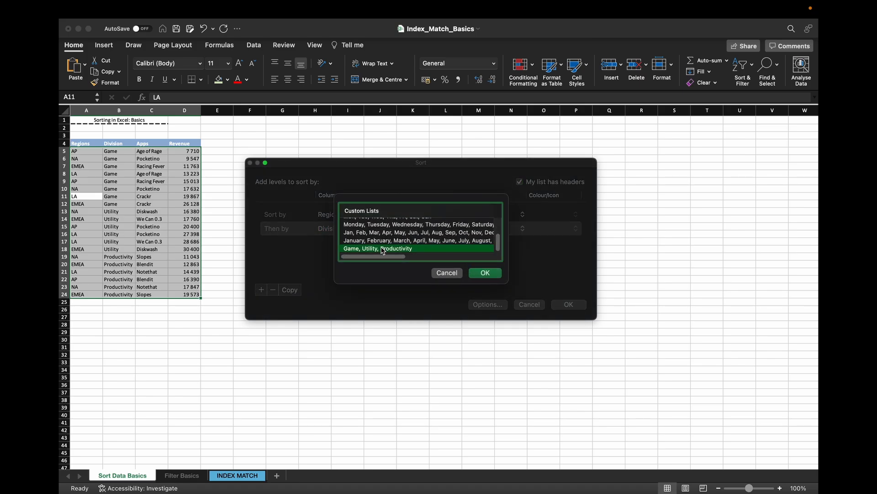
pyautogui.click(496, 276)
# - Add a third sort level on Revenue, ordered smallest to largest, and apply the sort
pyautogui.click(262, 290)
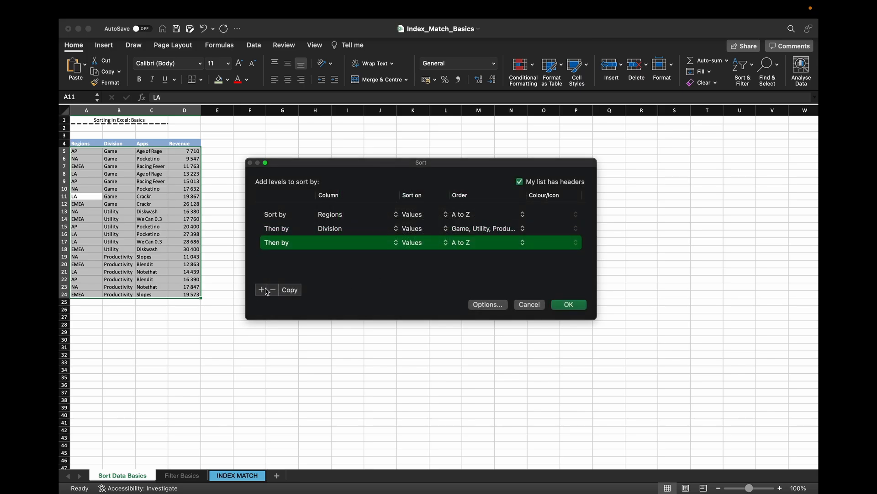
pyautogui.click(331, 244)
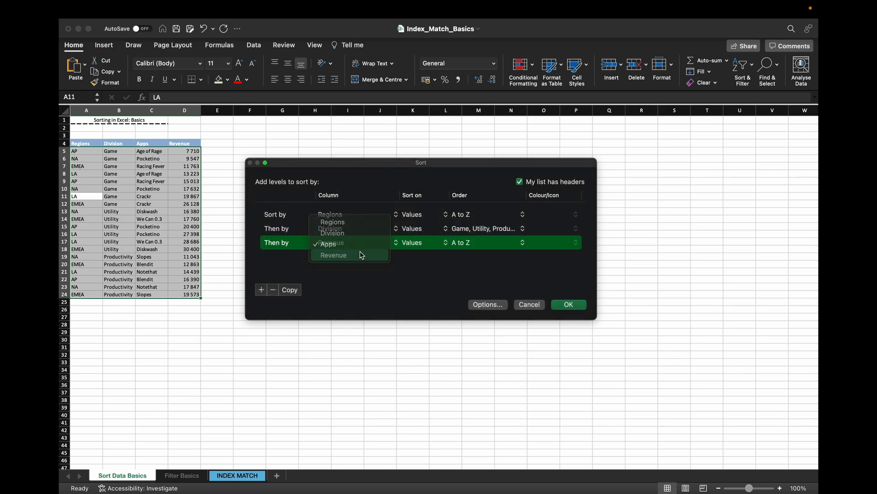
pyautogui.click(362, 255)
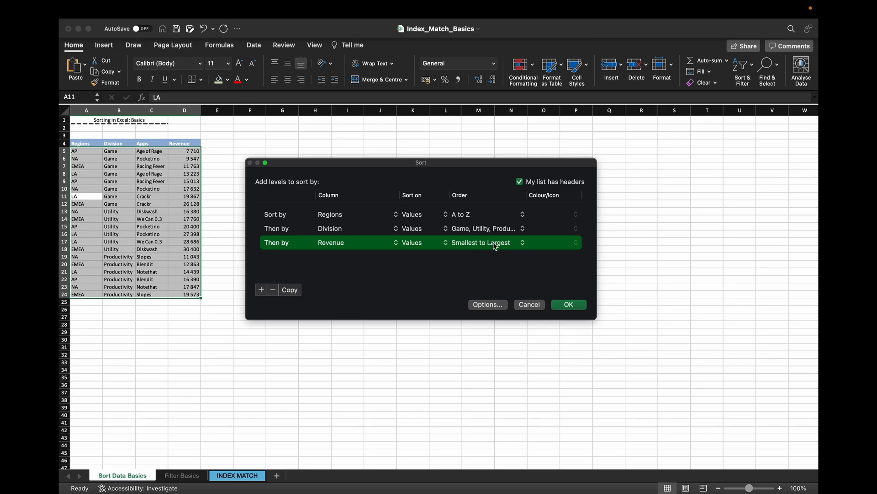
pyautogui.click(567, 304)
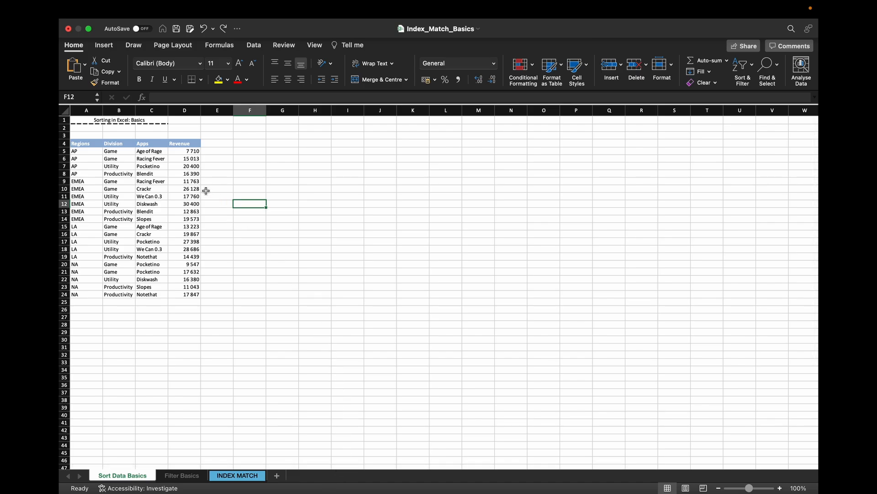
# - Fill the Revenue cells D9, D11 and D19 with yellow
pyautogui.click(185, 181)
pyautogui.click(219, 80)
pyautogui.click(187, 196)
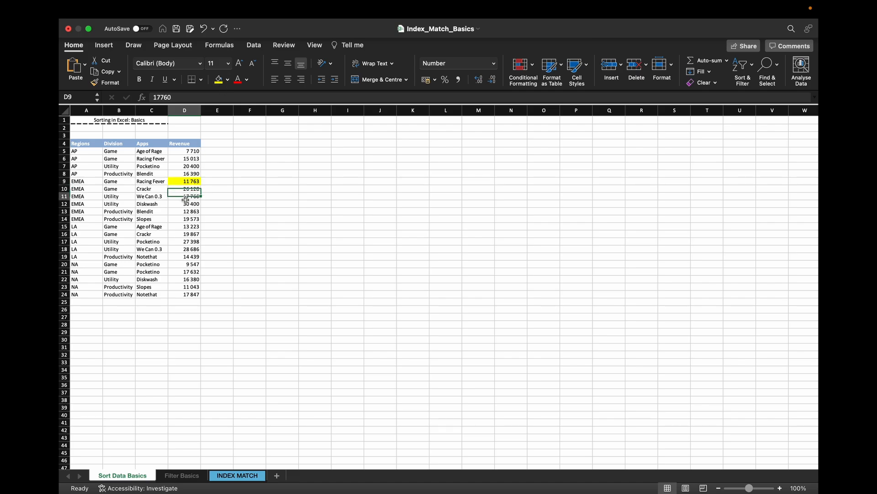
pyautogui.click(218, 79)
pyautogui.click(188, 255)
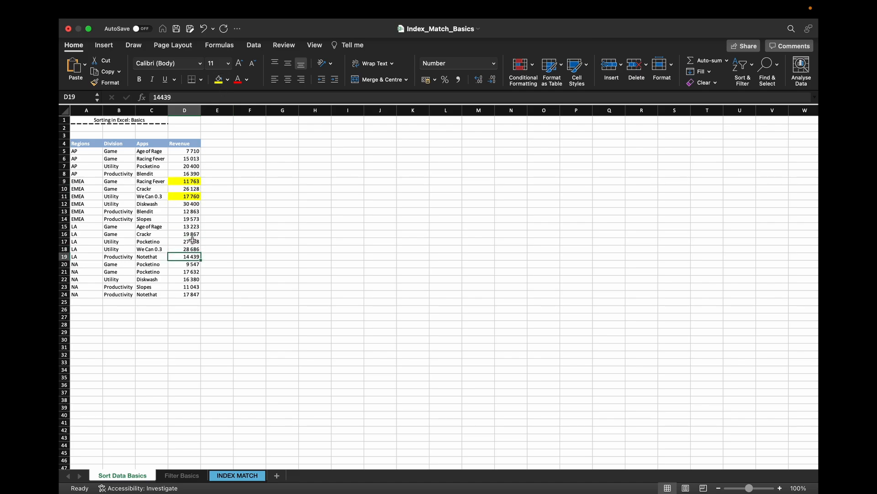
pyautogui.click(219, 80)
# - Fill the Revenue cells D6, D14 and D22 with dark green
pyautogui.click(185, 158)
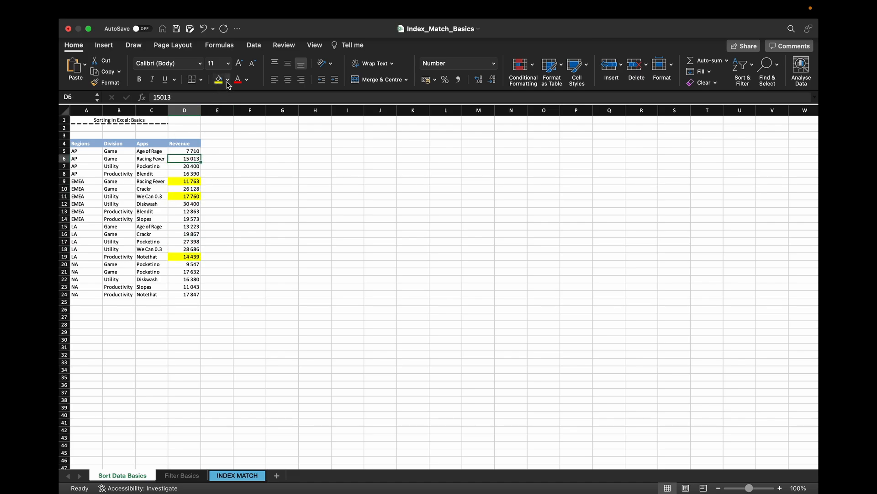
pyautogui.click(228, 80)
pyautogui.click(267, 193)
pyautogui.click(185, 219)
pyautogui.click(218, 79)
pyautogui.click(184, 279)
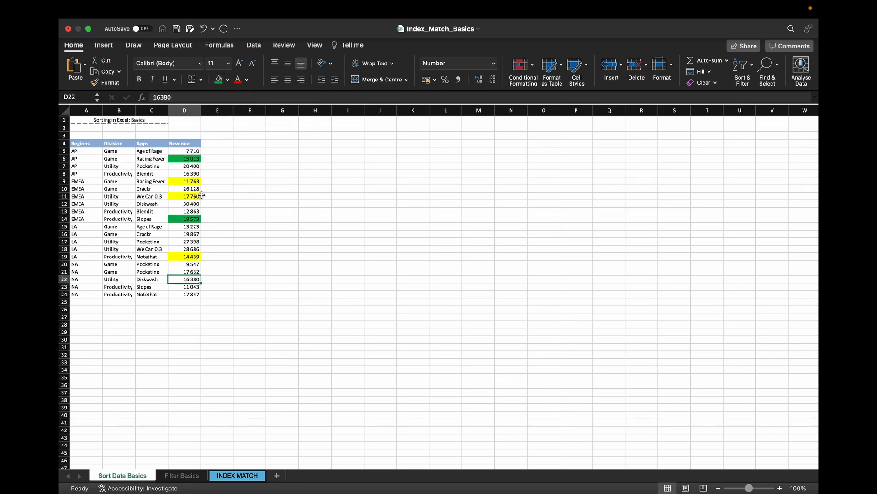
pyautogui.click(218, 80)
pyautogui.click(265, 218)
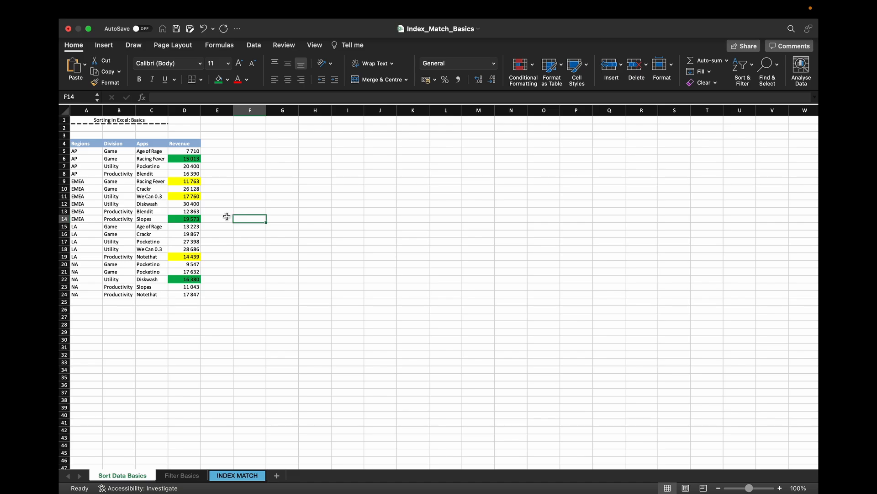
# - Reopen the Custom Sort dialog for the table and add a fourth level that sorts Revenue on Cell Colour
pyautogui.rightClick(149, 196)
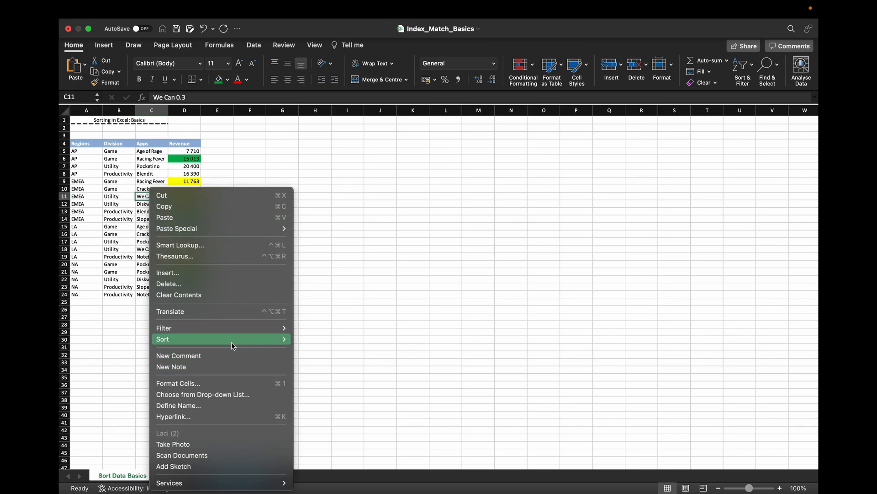
pyautogui.moveTo(231, 340)
pyautogui.click(317, 393)
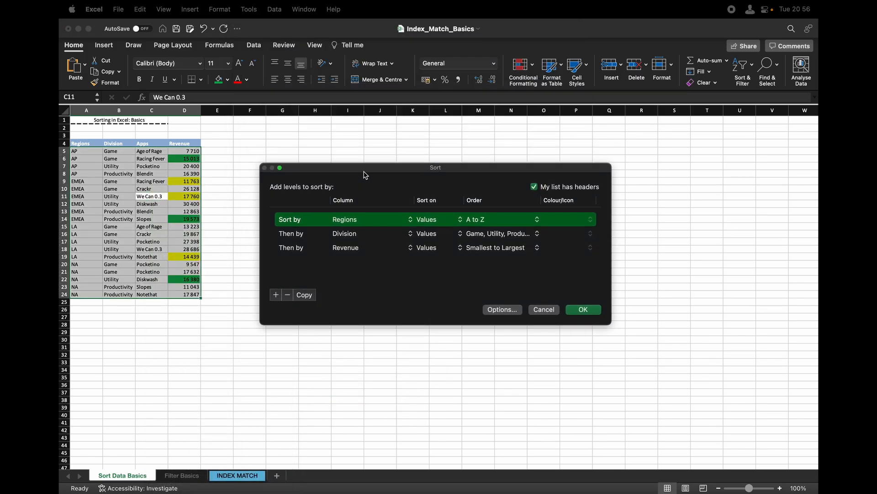
pyautogui.click(276, 297)
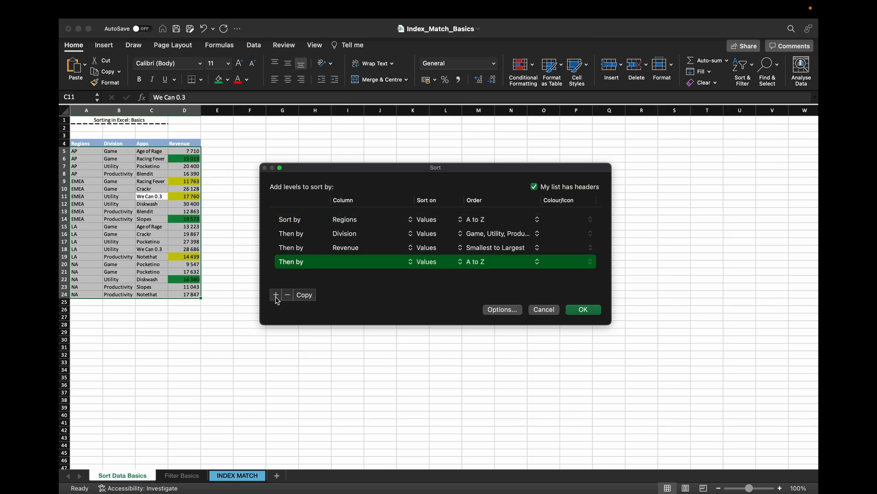
pyautogui.click(347, 268)
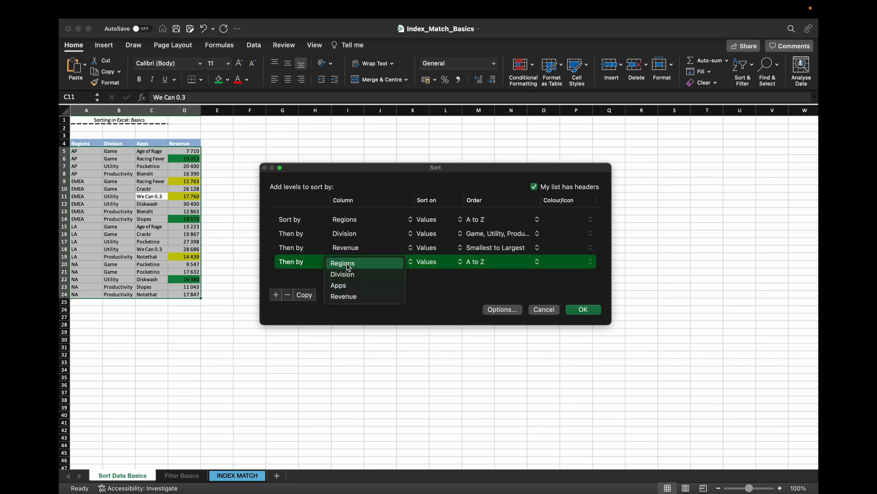
pyautogui.click(343, 297)
pyautogui.click(434, 267)
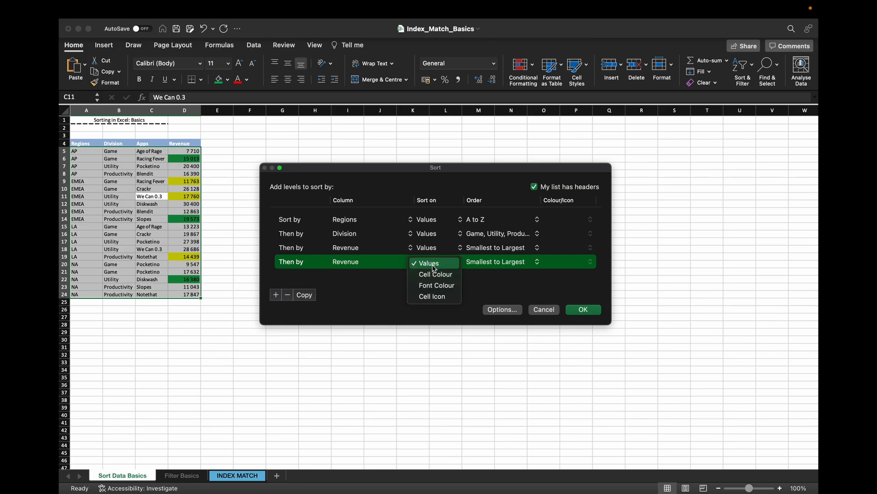
pyautogui.click(436, 274)
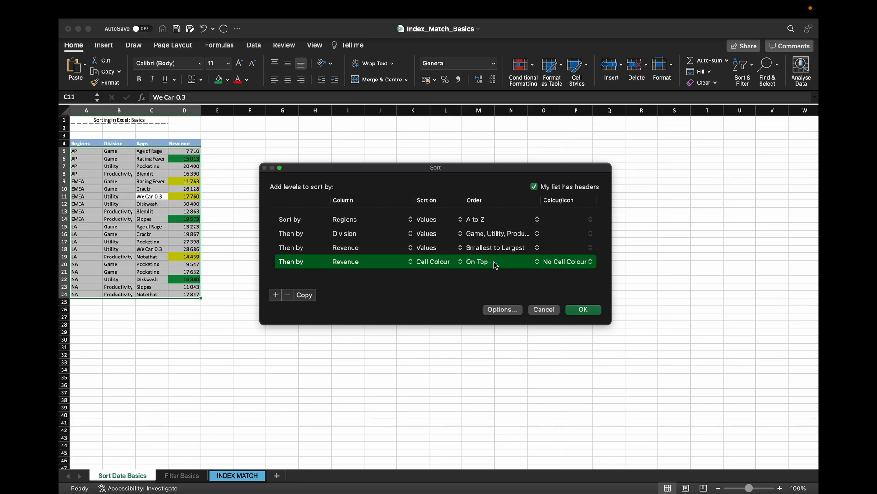
# - Set the Revenue cell-colour level to put Yellow on the bottom and make it the first sort level
pyautogui.click(561, 266)
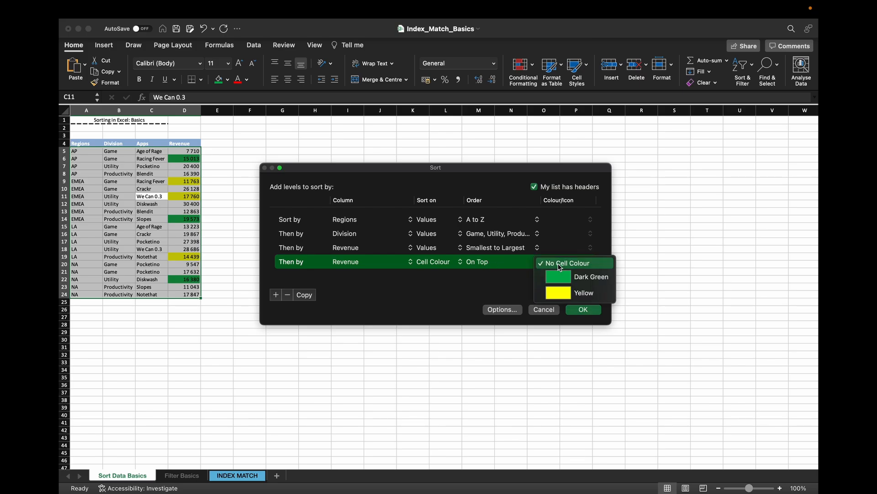
pyautogui.click(559, 292)
pyautogui.click(498, 267)
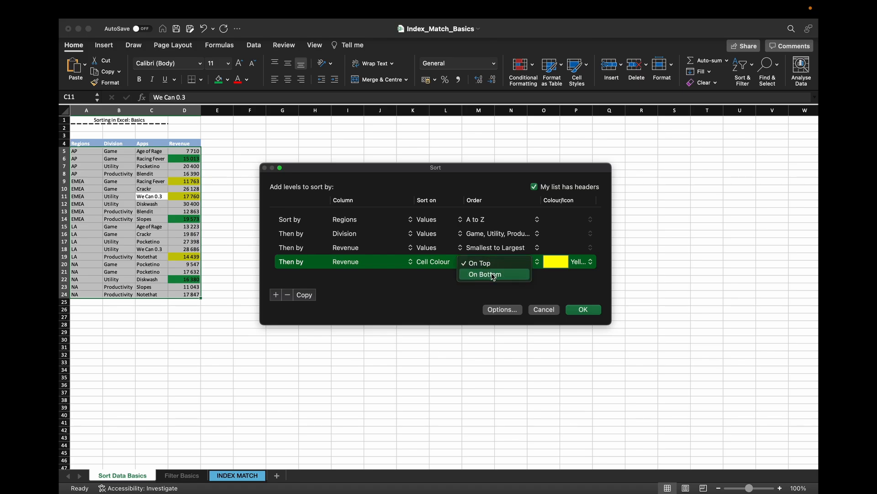
pyautogui.click(494, 277)
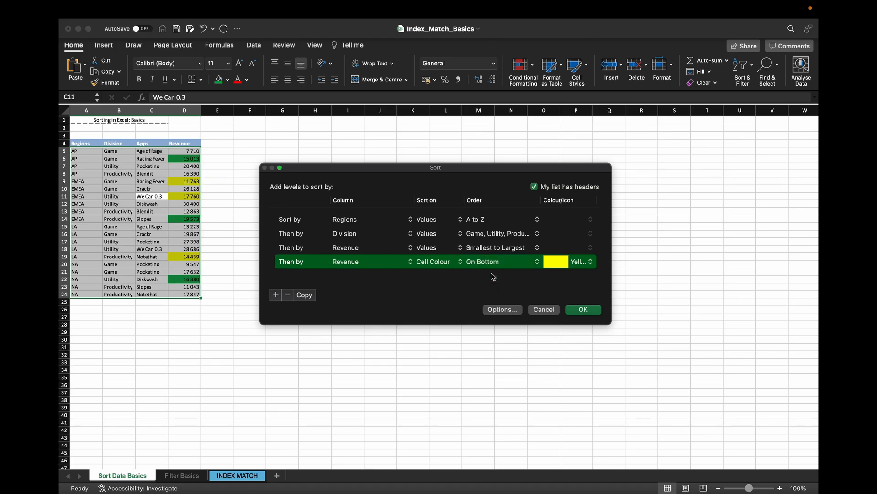
pyautogui.click(346, 266)
pyautogui.click(345, 289)
pyautogui.moveTo(308, 261); pyautogui.dragTo(308, 211)
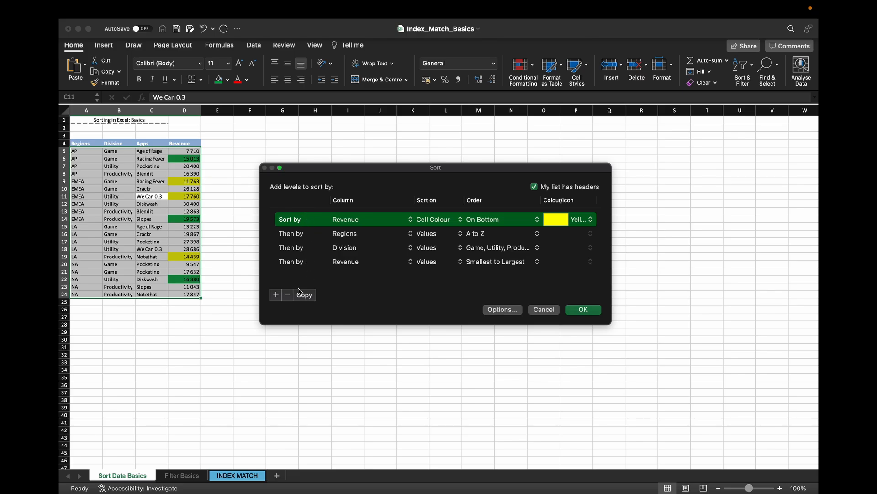
# - Add a Revenue level that puts Dark Green cells on top, ranked above all other levels, and apply the sort
pyautogui.click(276, 294)
pyautogui.click(365, 283)
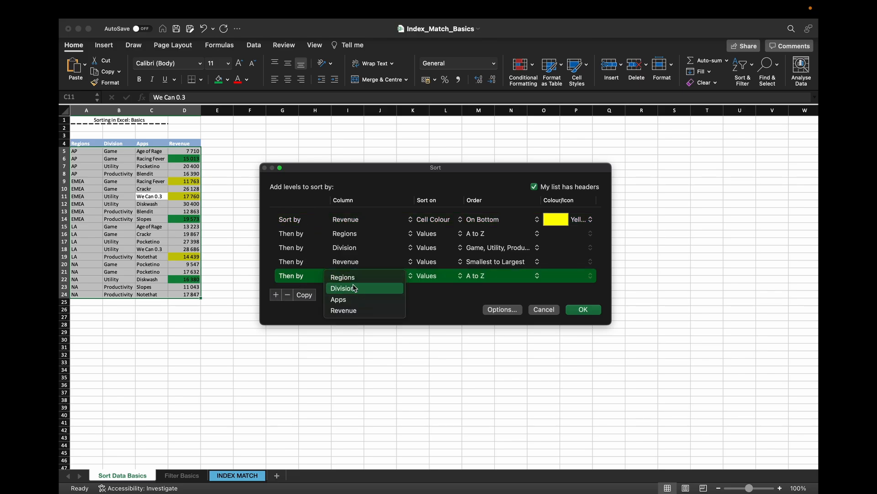
pyautogui.click(351, 310)
pyautogui.click(430, 276)
pyautogui.click(434, 288)
pyautogui.click(499, 276)
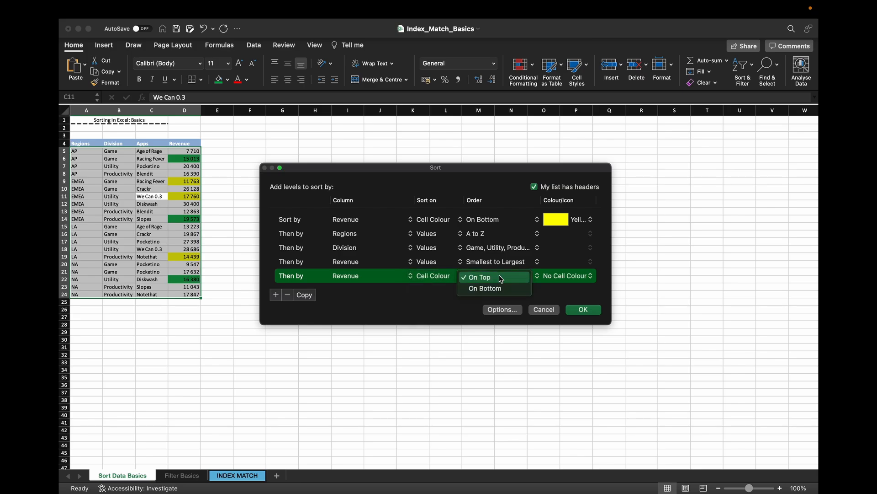
pyautogui.click(499, 276)
pyautogui.click(571, 276)
pyautogui.click(594, 290)
pyautogui.moveTo(306, 277); pyautogui.dragTo(304, 212)
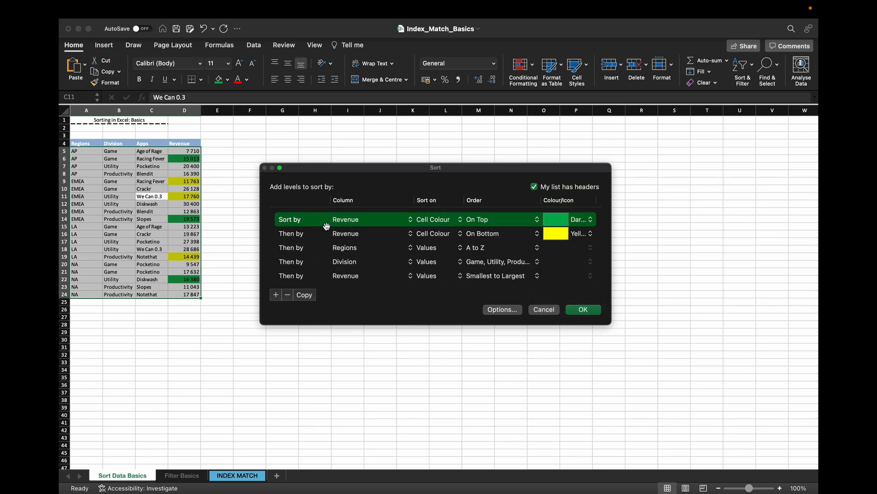
pyautogui.click(584, 311)
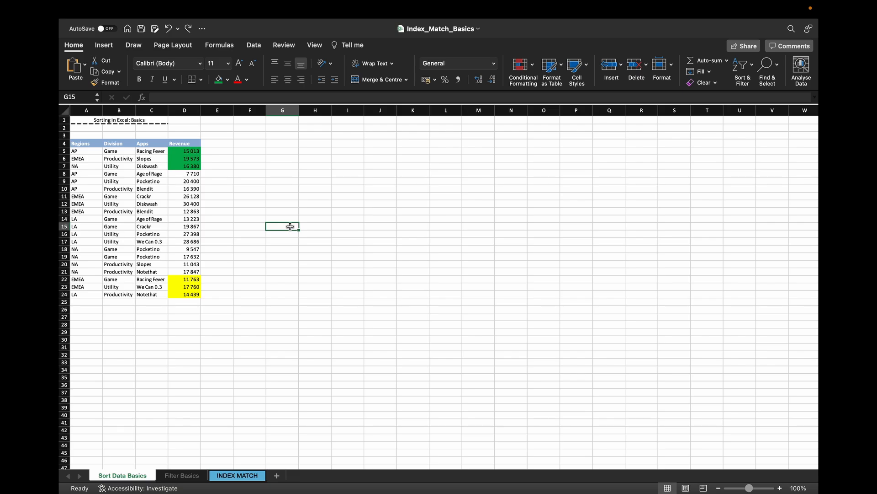
# - Apply icon-set conditional formatting with the three coloured flags to the Revenue values D5:D24
pyautogui.click(189, 154)
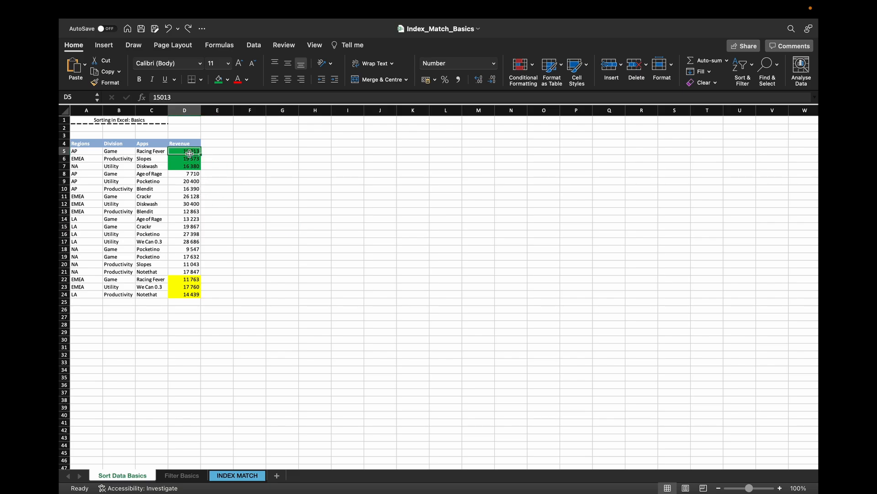
pyautogui.hotkey('ctrl', 'shift', 'Down')
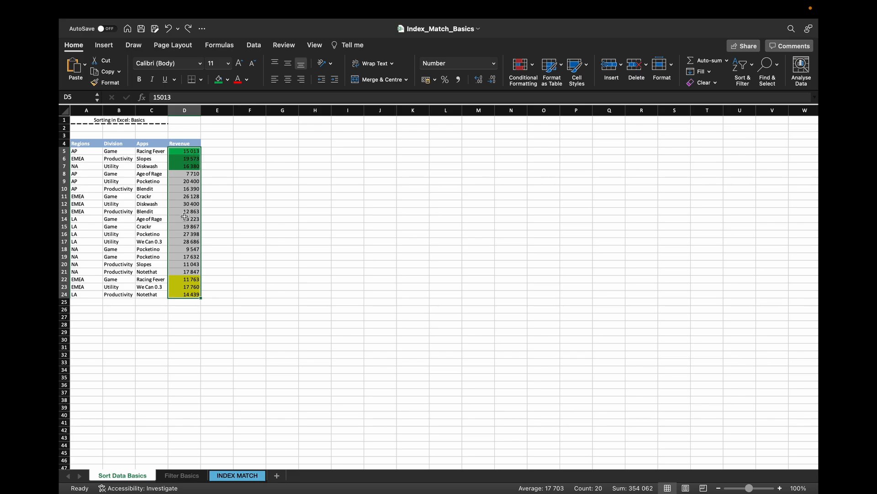
pyautogui.click(533, 67)
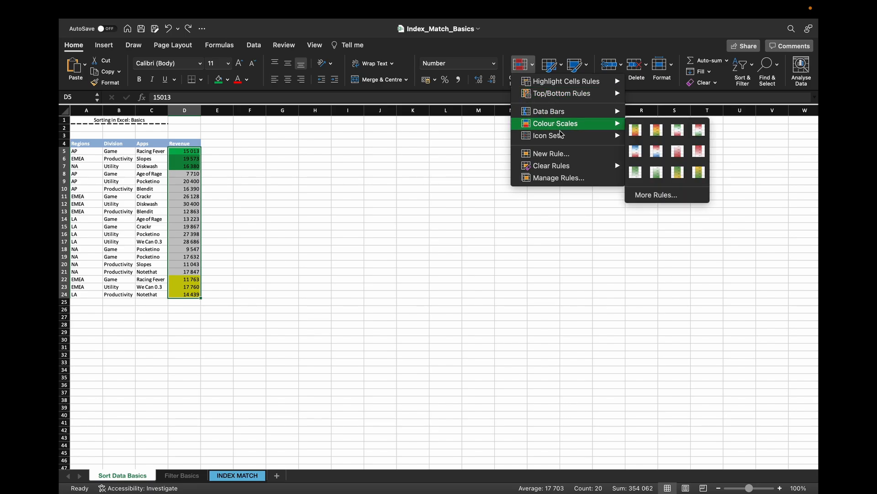
pyautogui.moveTo(562, 135)
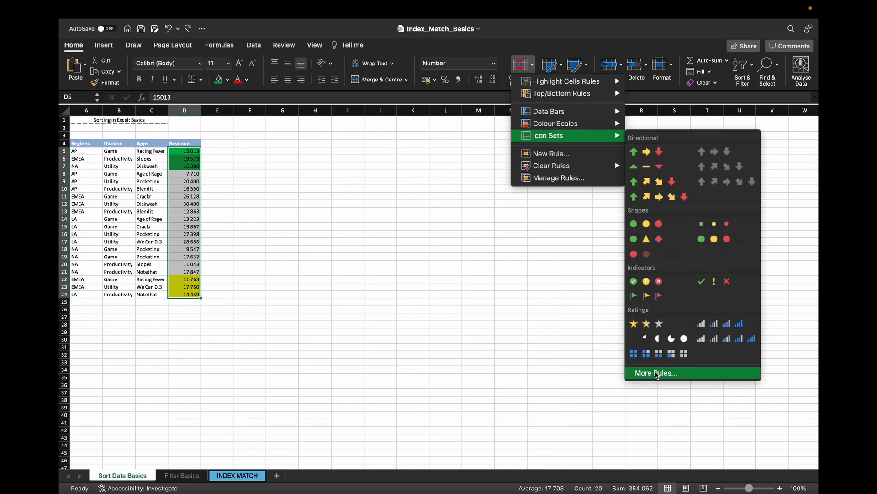
pyautogui.click(657, 372)
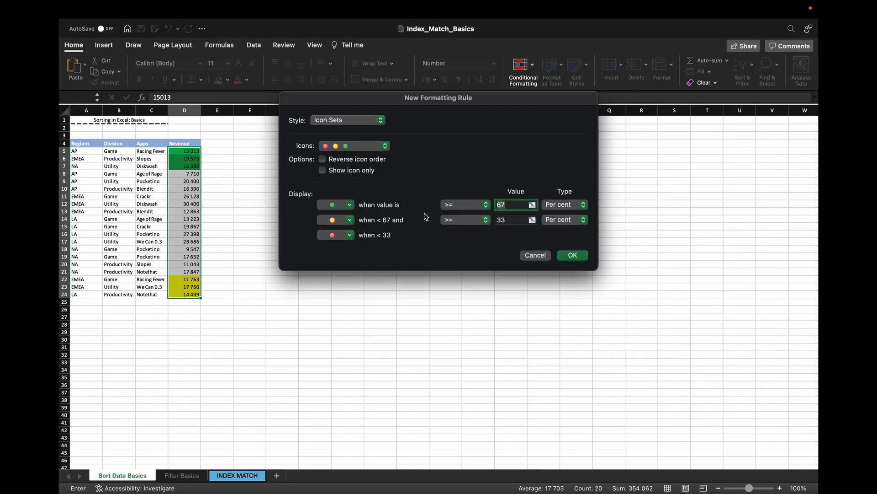
pyautogui.click(378, 148)
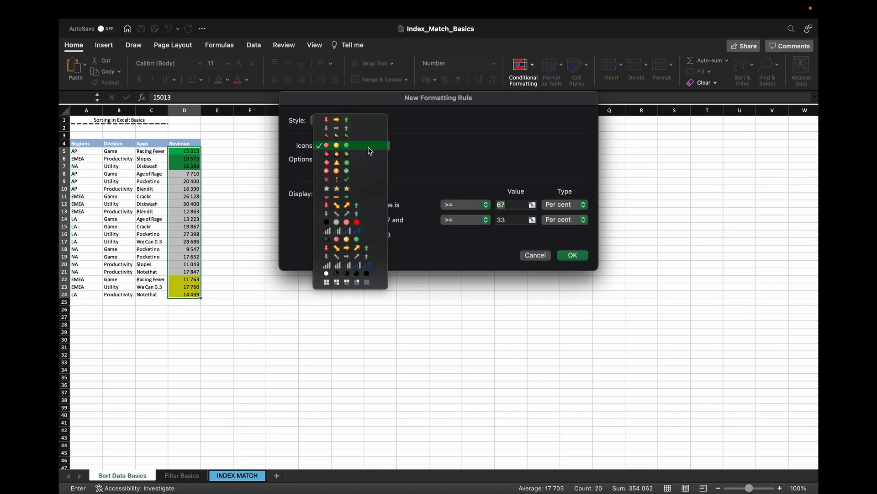
pyautogui.click(341, 136)
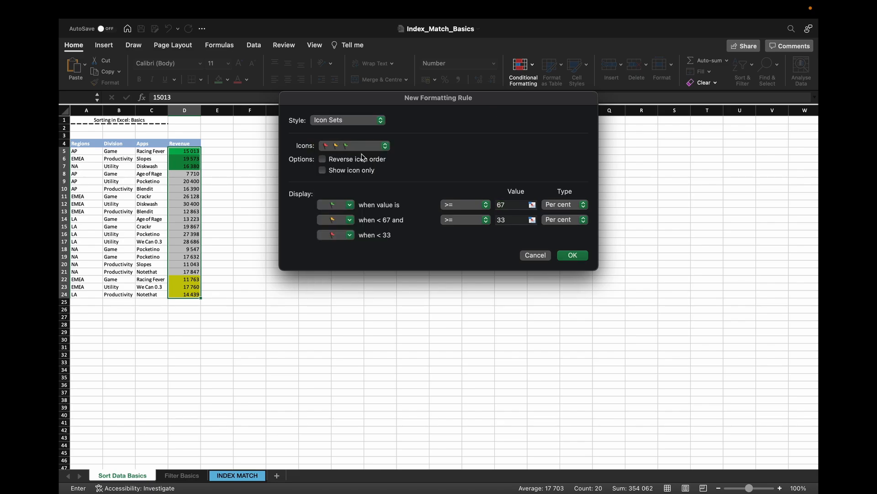
pyautogui.click(573, 255)
pyautogui.click(292, 218)
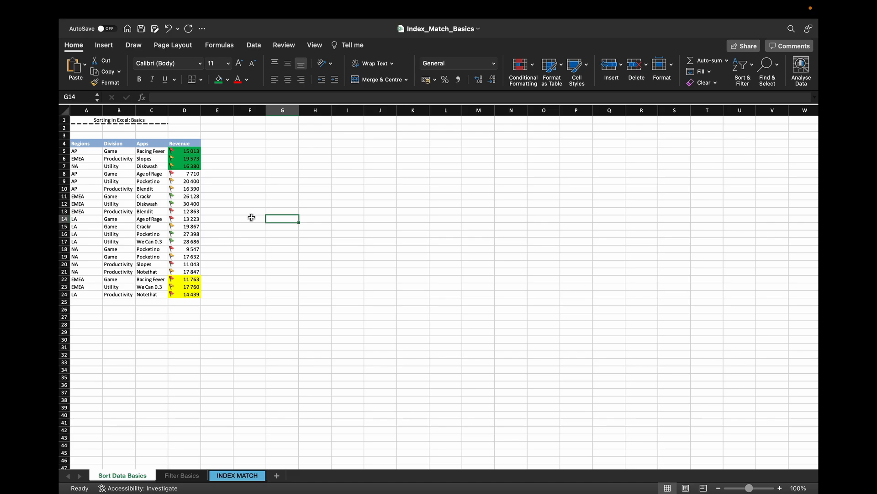
# - Reopen the Custom Sort dialog for the table and remove the last level, Revenue by values from smallest to largest
pyautogui.click(186, 206)
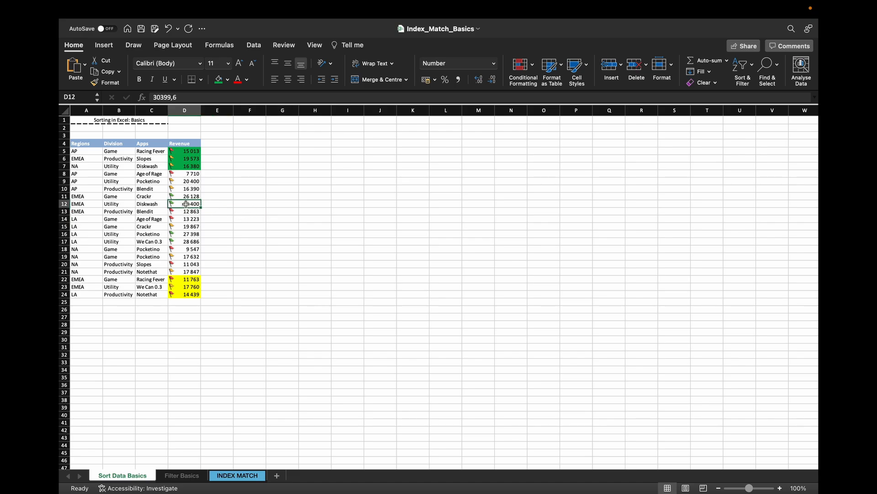
pyautogui.rightClick(186, 206)
pyautogui.moveTo(263, 337)
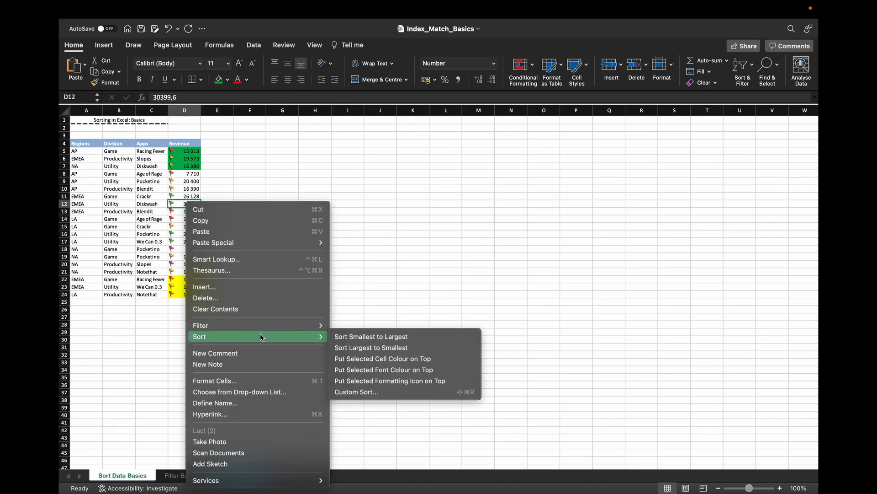
pyautogui.click(376, 392)
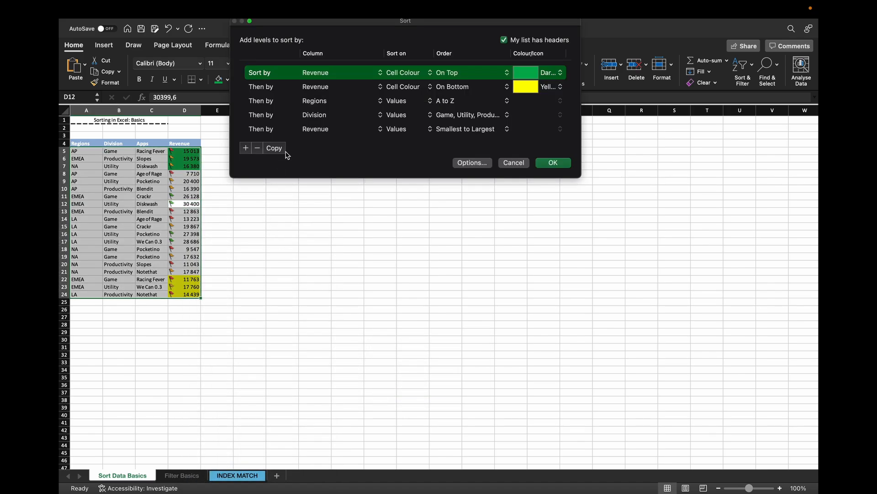
pyautogui.click(315, 130)
pyautogui.click(258, 152)
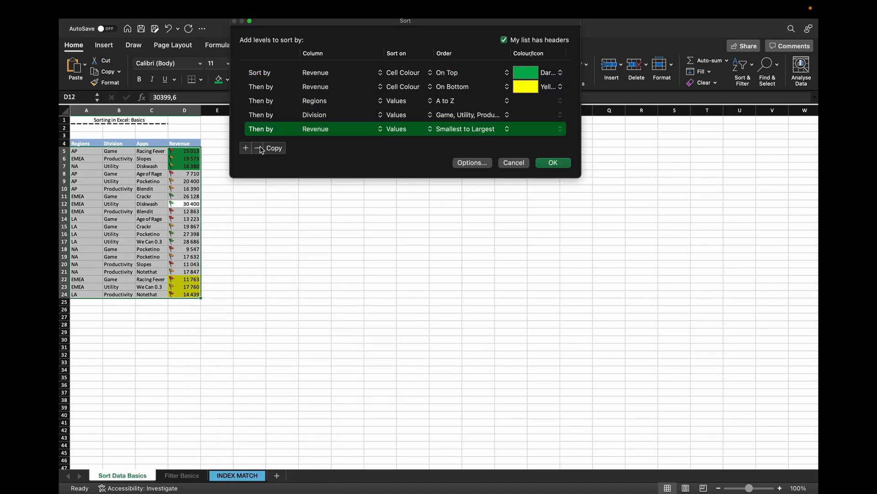
# - Remove the Revenue by values, Division and Regions levels from the custom sort
pyautogui.click(258, 153)
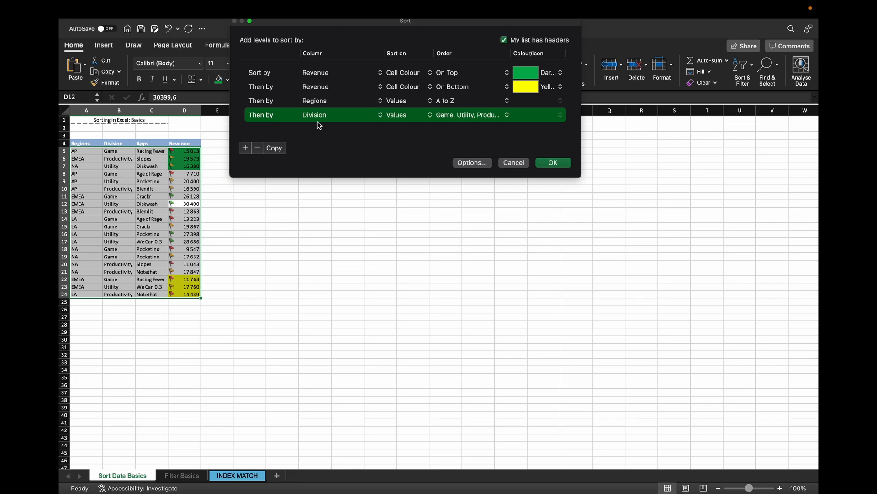
pyautogui.click(259, 152)
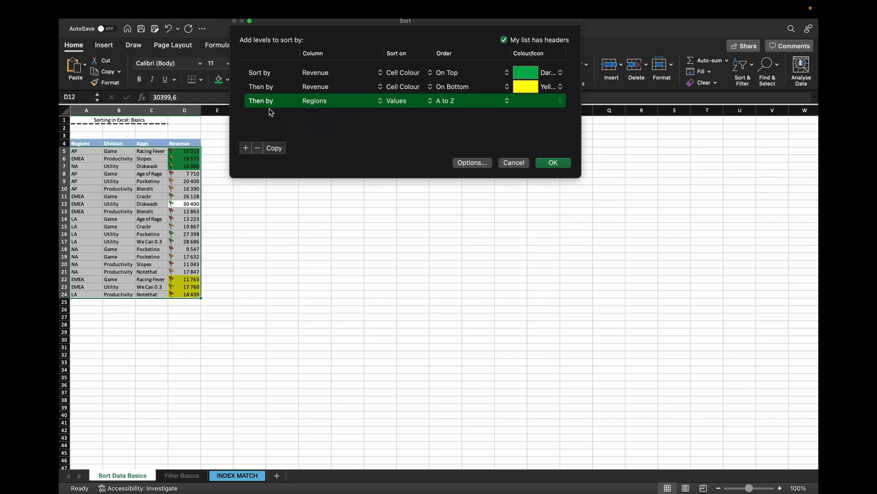
pyautogui.click(258, 151)
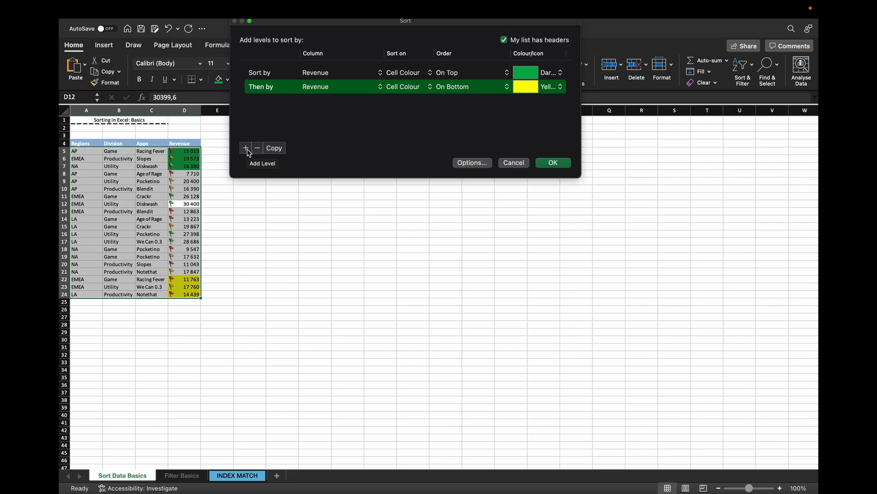
# - Add a third sort level for Revenue by Cell Icon that puts the green flag on top
pyautogui.click(246, 148)
pyautogui.click(313, 102)
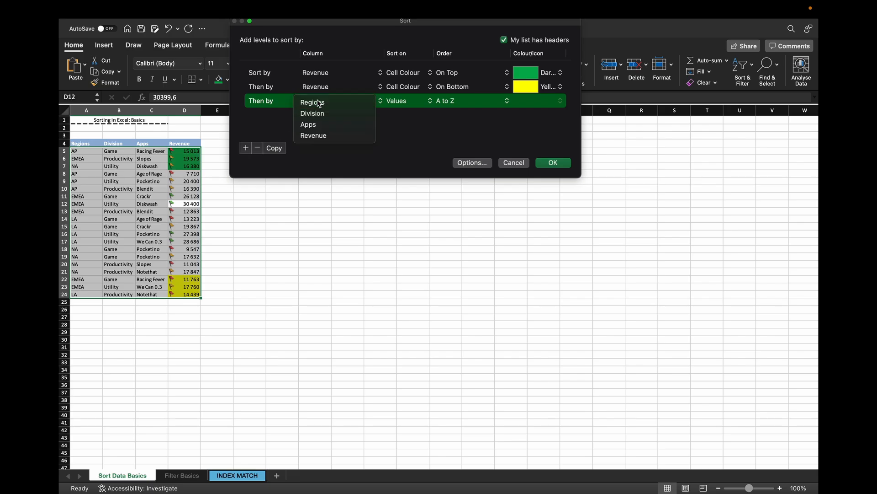
pyautogui.click(314, 136)
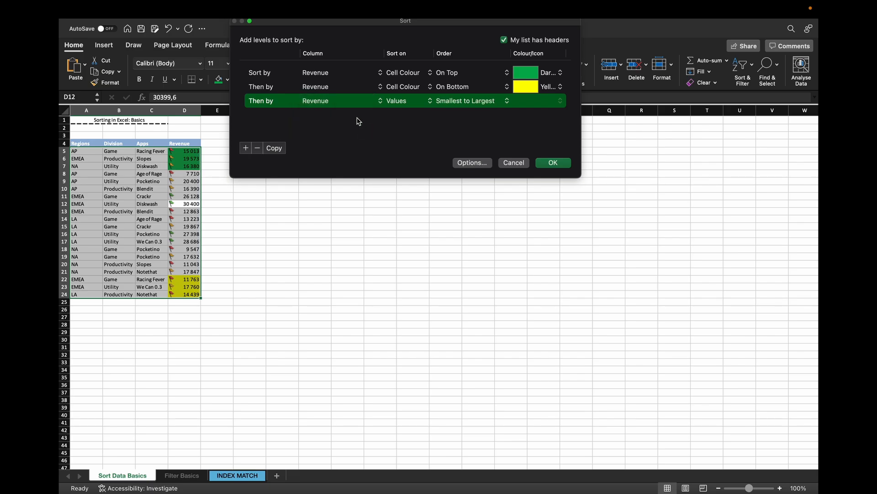
pyautogui.click(408, 103)
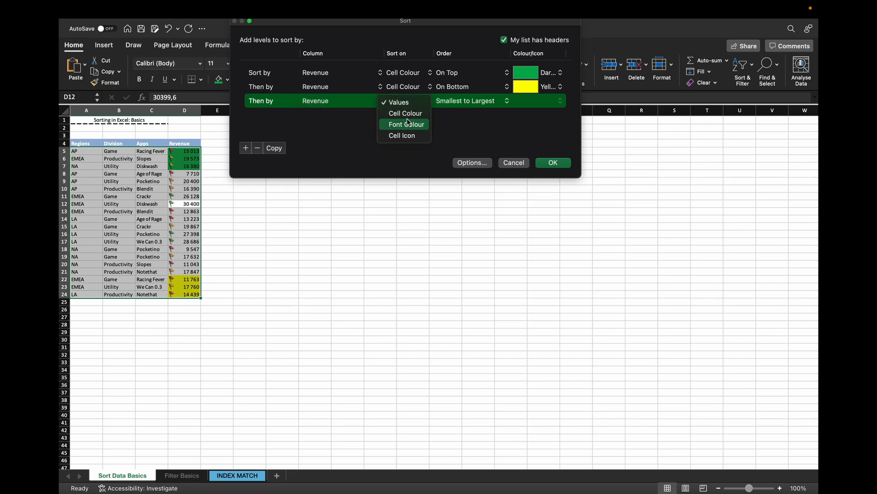
pyautogui.click(410, 137)
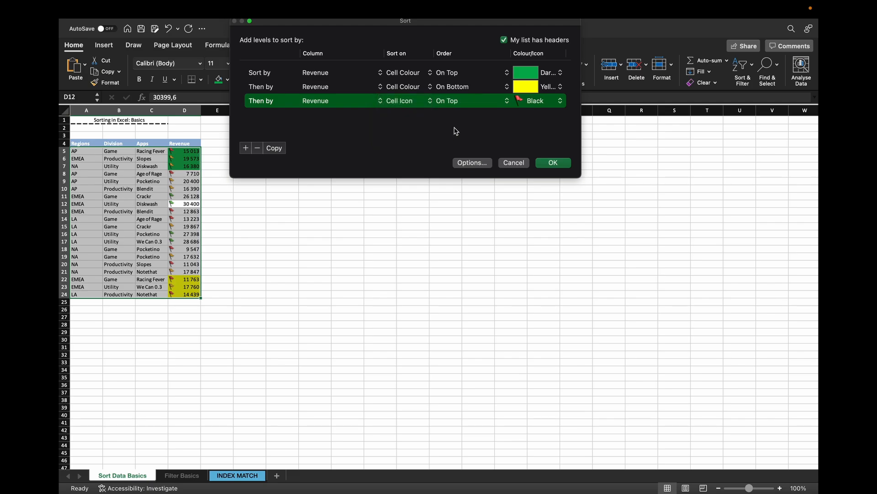
pyautogui.click(534, 104)
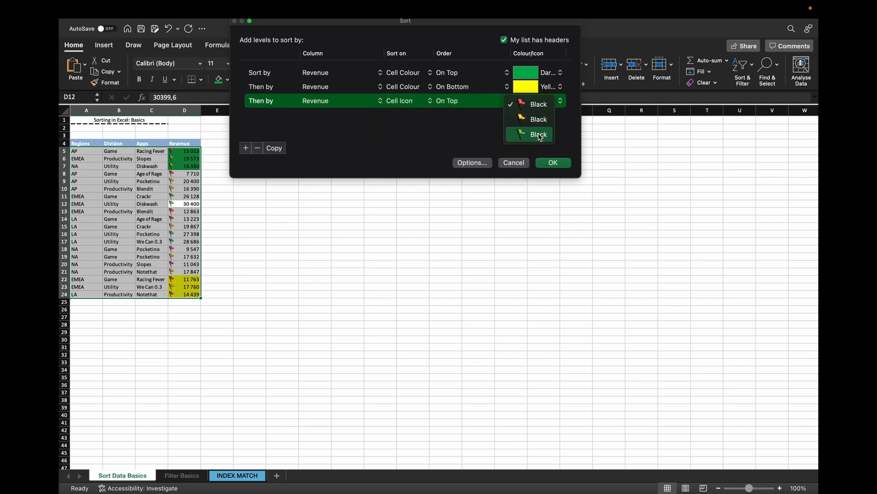
pyautogui.click(533, 134)
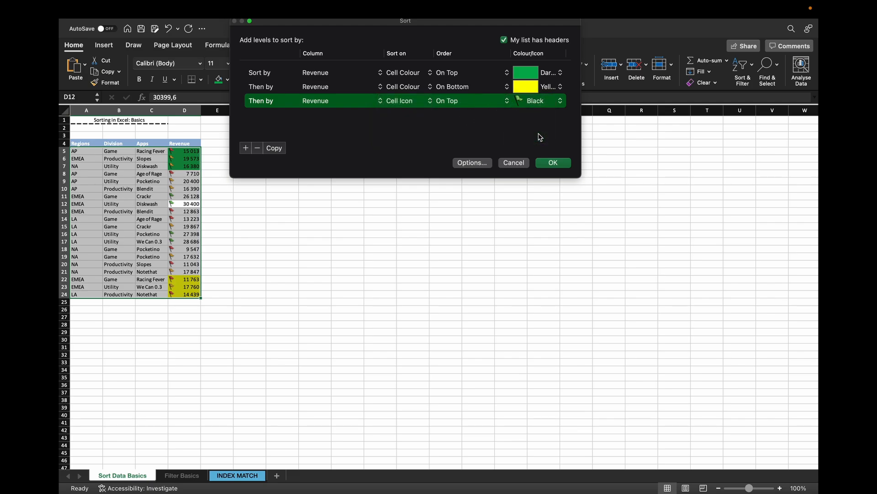
# - Add a Revenue level by Cell Icon that puts the red flag on the bottom, and apply the sort
pyautogui.click(246, 148)
pyautogui.click(319, 120)
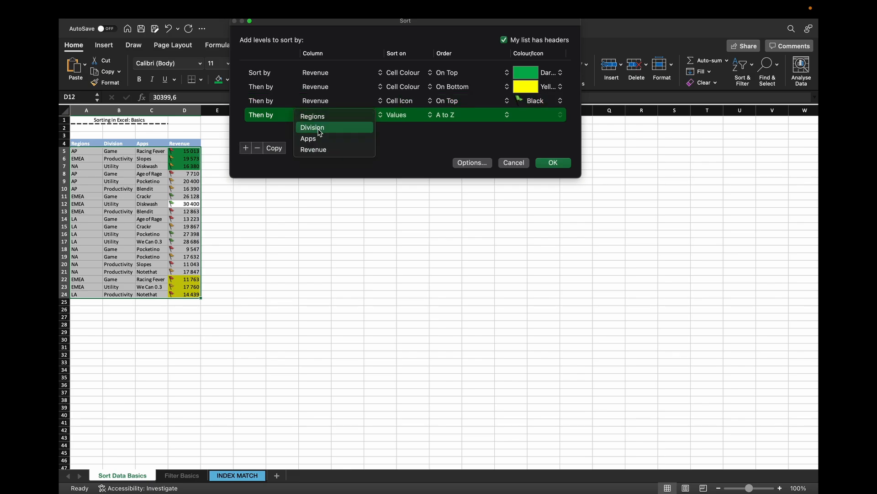
pyautogui.click(322, 145)
pyautogui.click(400, 119)
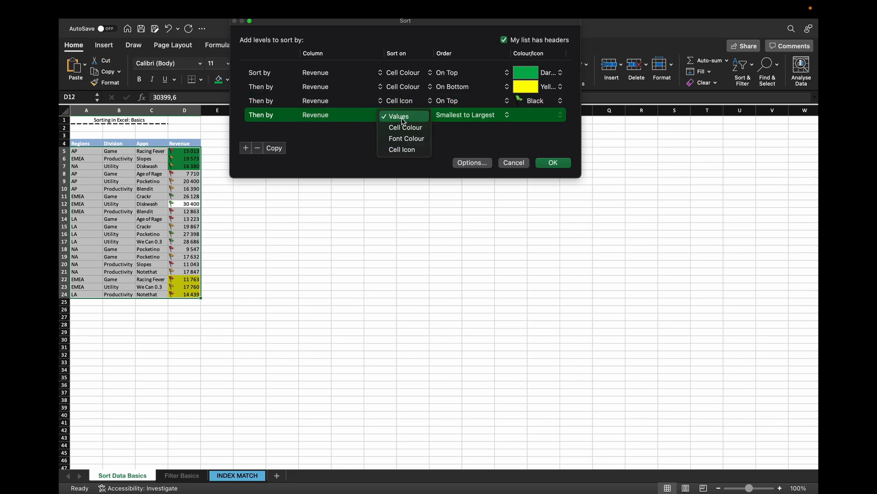
pyautogui.click(399, 150)
pyautogui.click(450, 115)
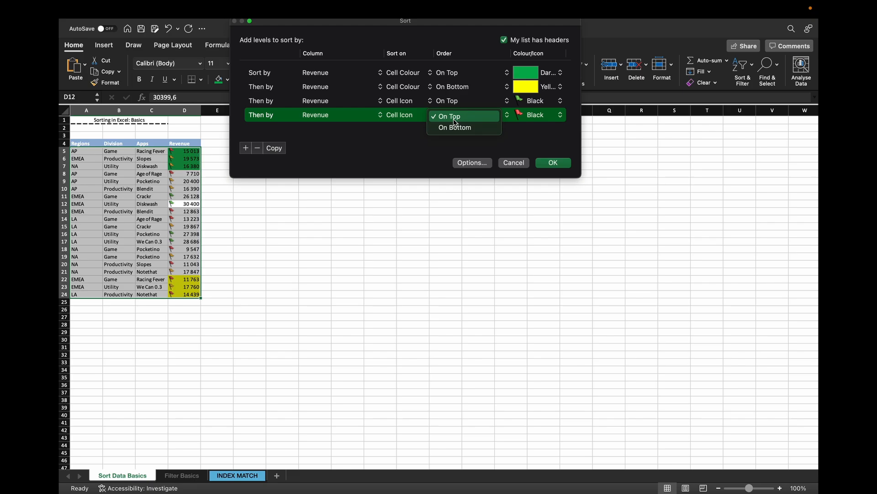
pyautogui.click(453, 127)
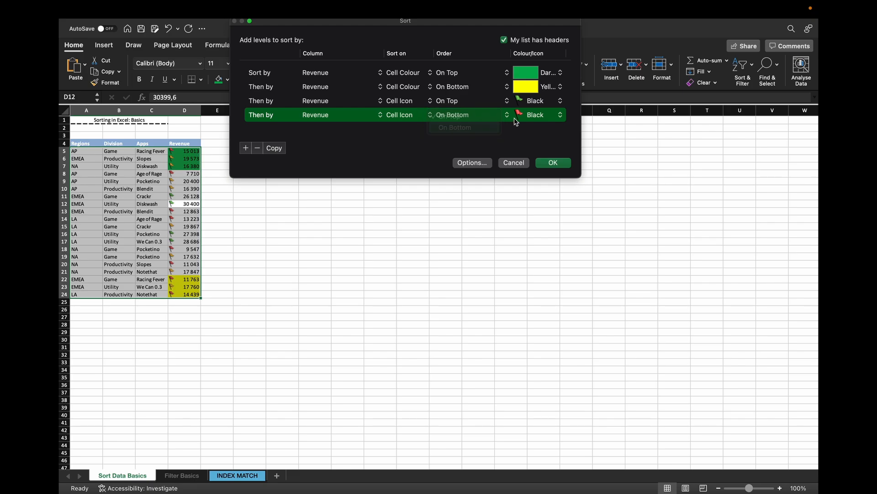
pyautogui.click(553, 163)
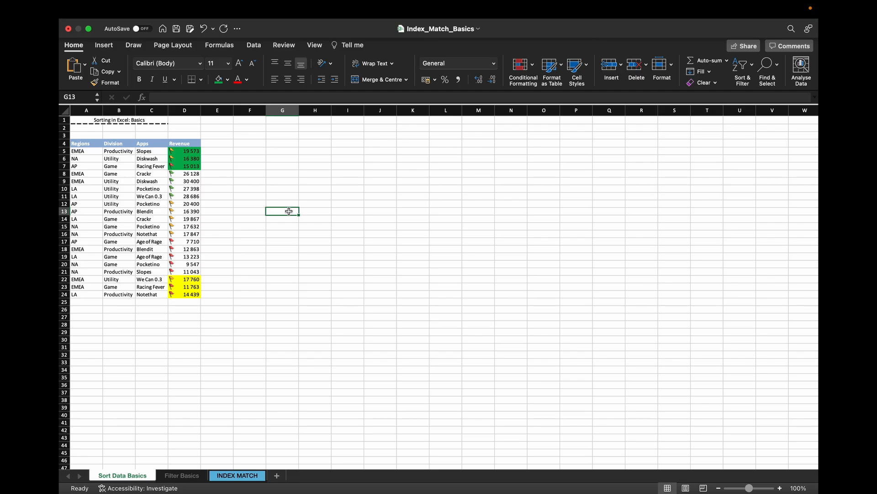
# - Number the table rows 1 to 20 in a helper column beside Revenue, filling E5:E24 as a series starting from 1
pyautogui.click(223, 143)
pyautogui.click(224, 152)
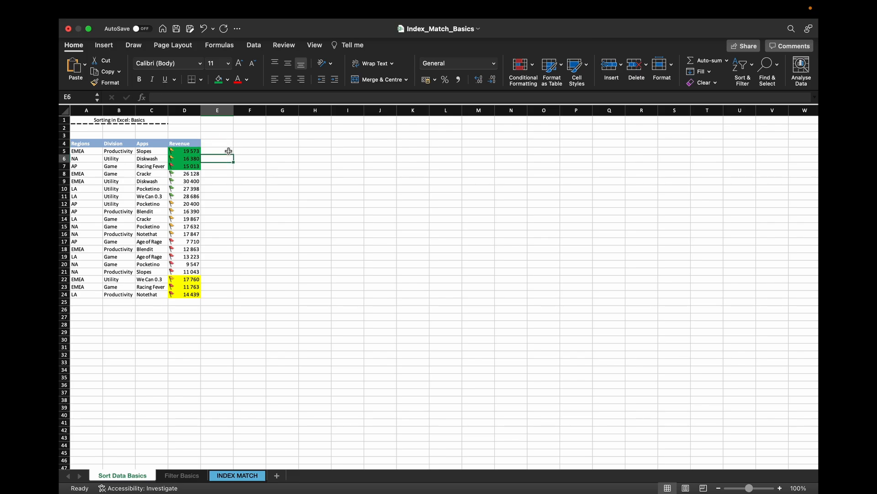
pyautogui.write('1')
pyautogui.hotkey('ctrl', 'Return')
pyautogui.doubleClick(234, 155)
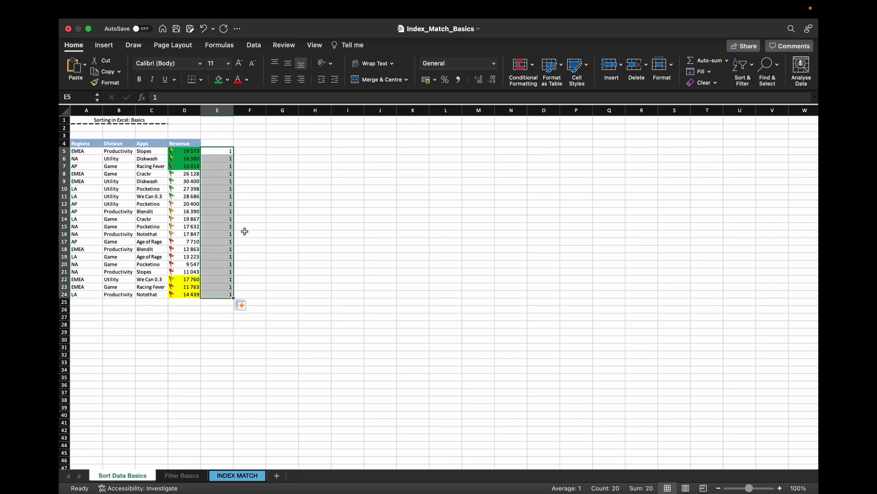
pyautogui.click(244, 306)
pyautogui.click(251, 330)
pyautogui.click(270, 305)
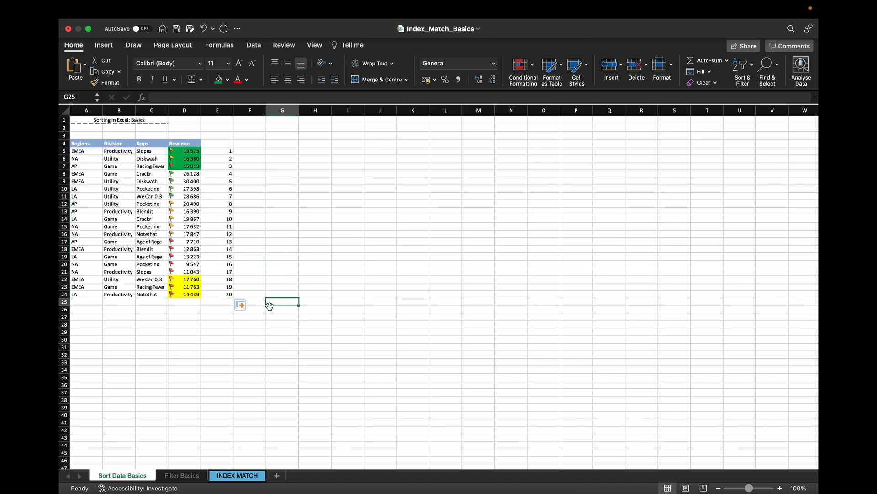
# - Sort the table by the Division column from A to Z
pyautogui.click(114, 181)
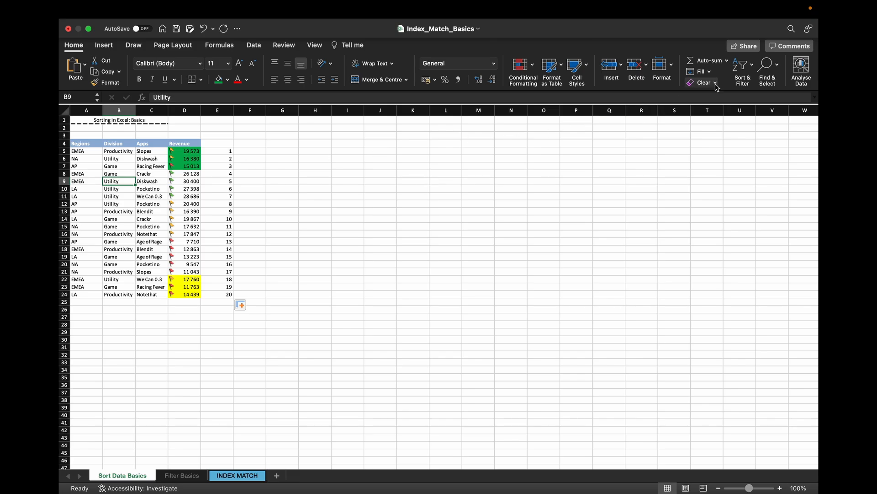
pyautogui.click(743, 71)
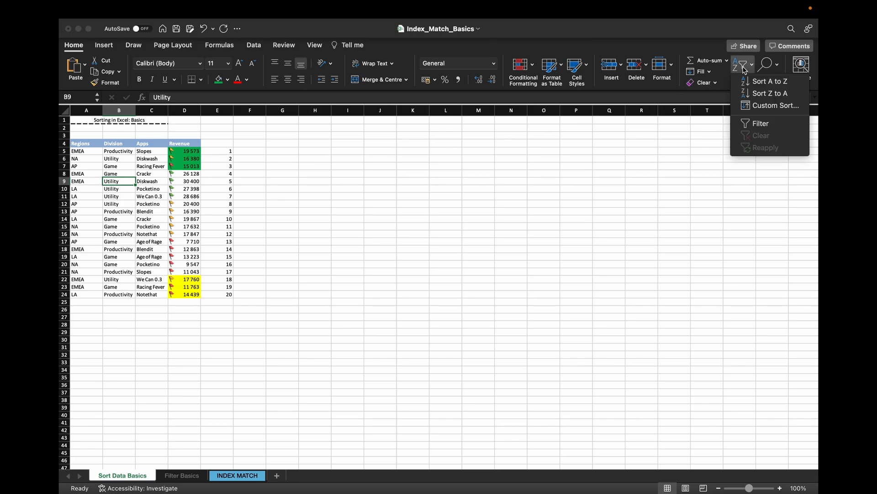
pyautogui.click(759, 81)
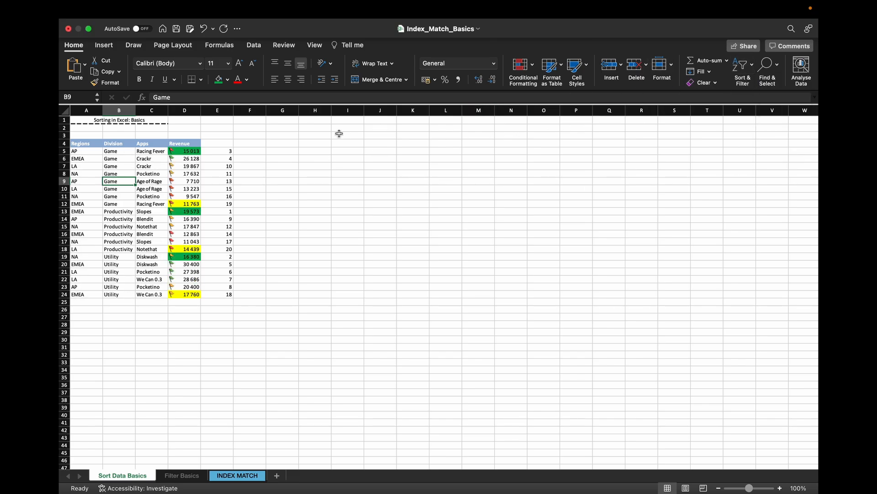
# - Restore the original row order by sorting the table on the helper numbers in column E from smallest to largest
pyautogui.click(218, 153)
pyautogui.click(741, 78)
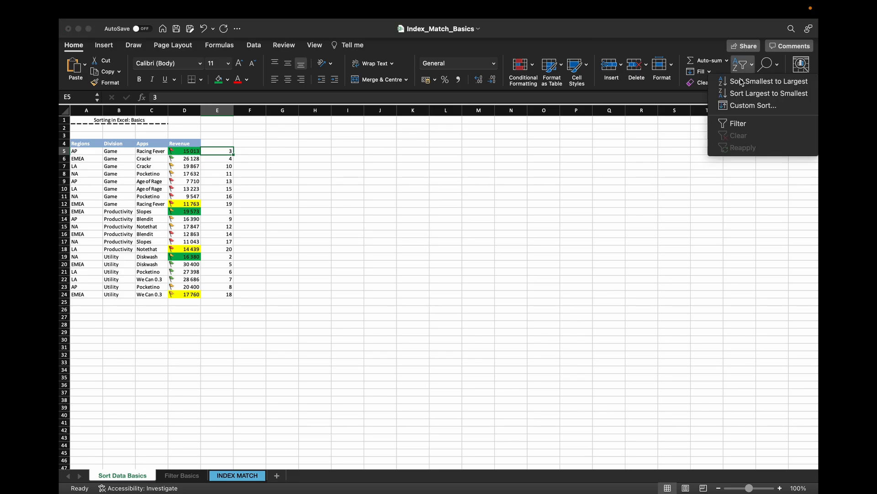
pyautogui.click(744, 82)
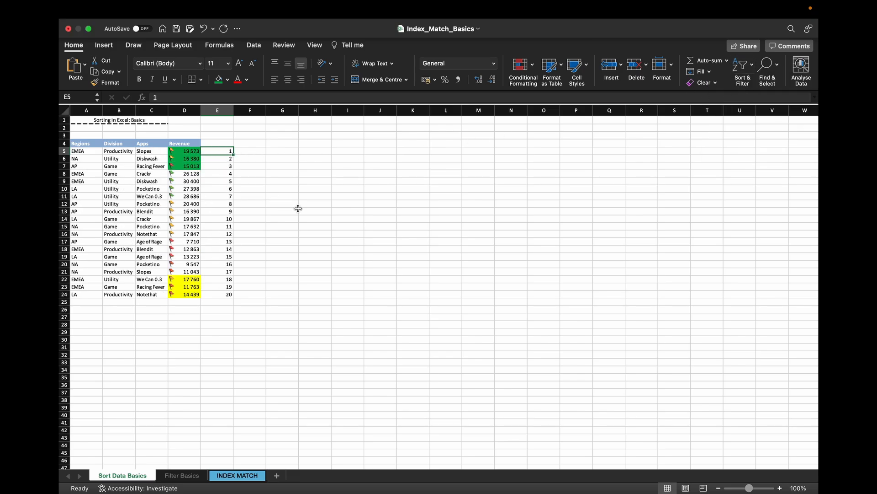
pyautogui.click(343, 203)
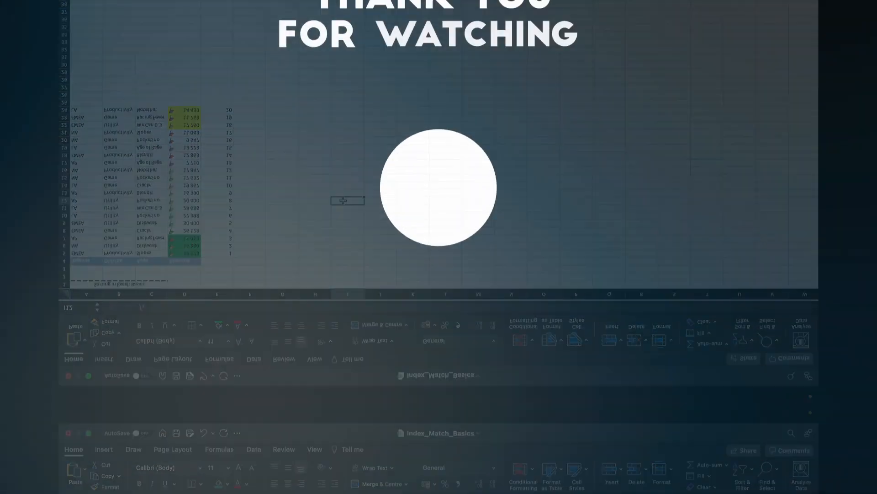